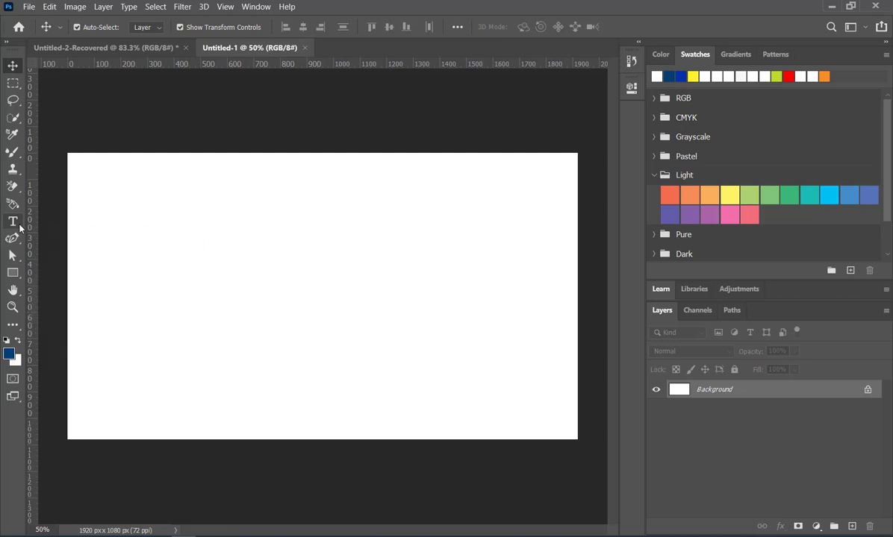
Start a horizontal text layer in the upper middle of the canvas and set its font size to 60 pt.
click(21, 229)
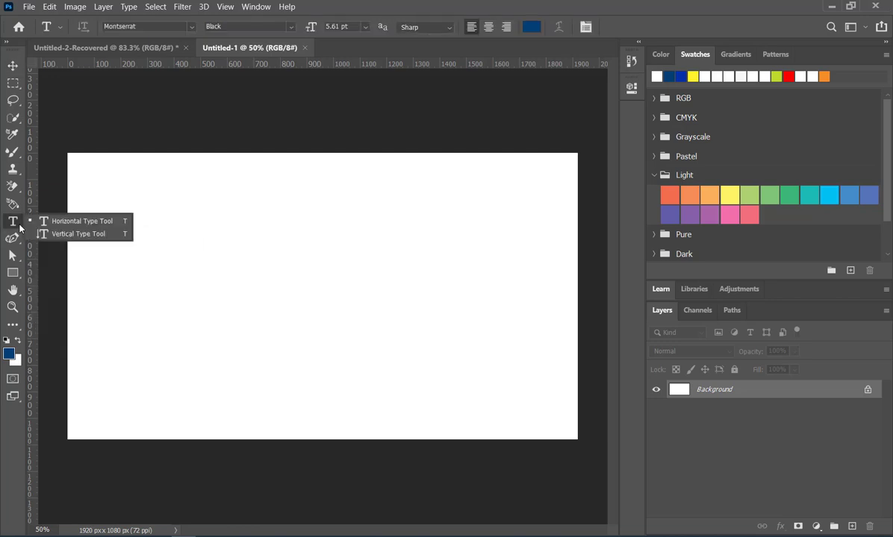
click(93, 223)
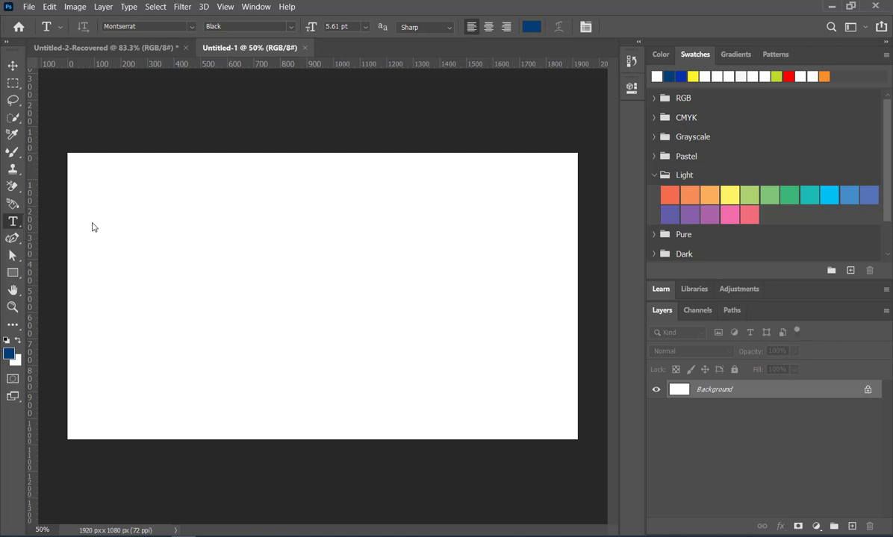
click(246, 257)
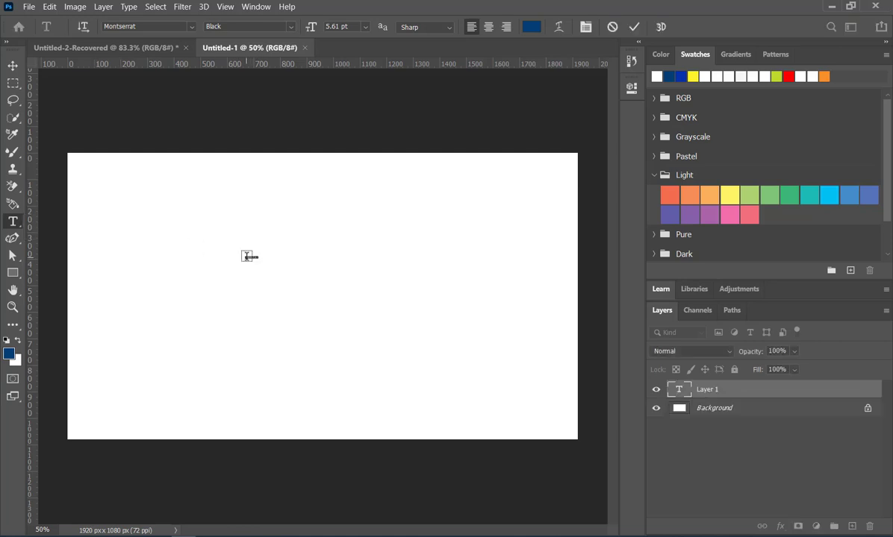
scroll(246, 257, up, 6)
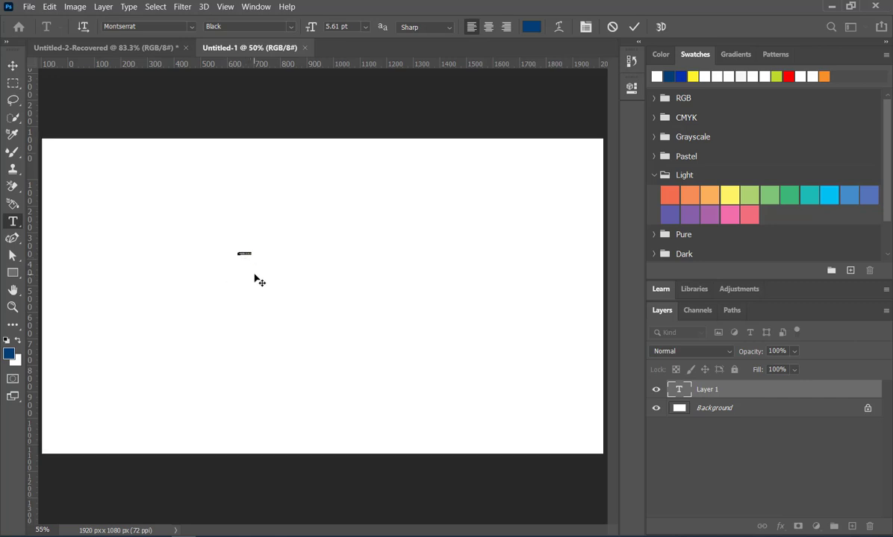
scroll(269, 238, up, 3)
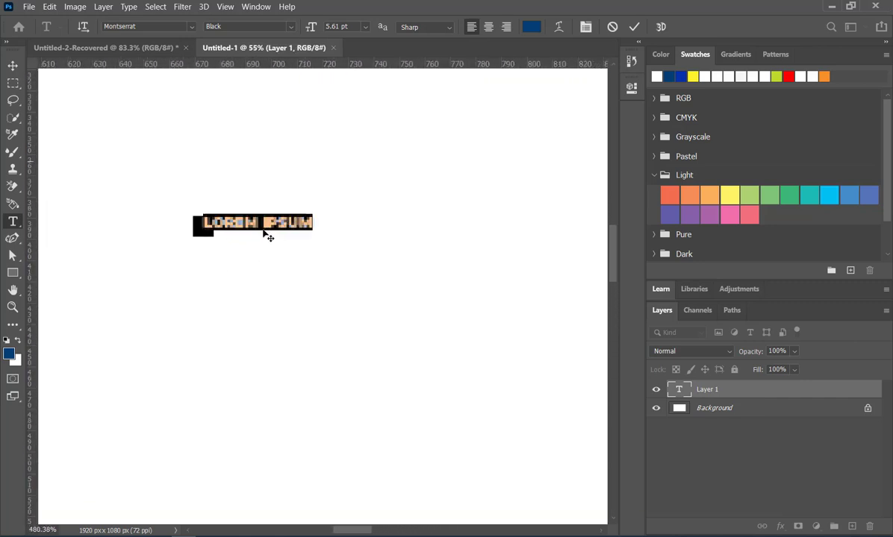
scroll(326, 240, down, 10)
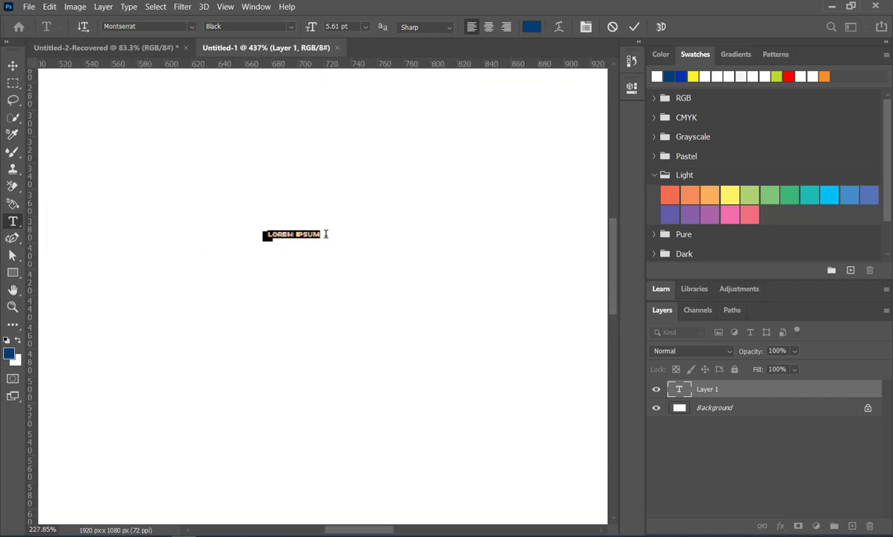
scroll(228, 268, up, 2)
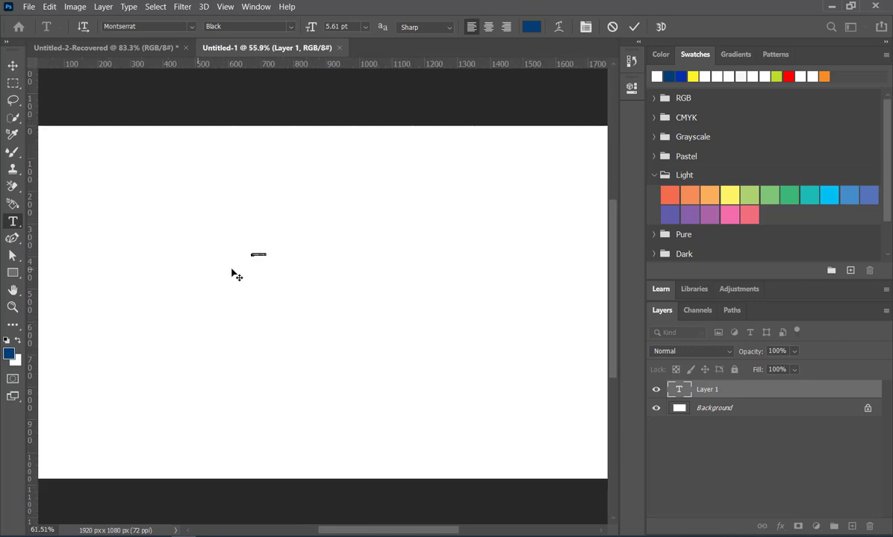
scroll(274, 251, down, 3)
scroll(240, 279, up, 1)
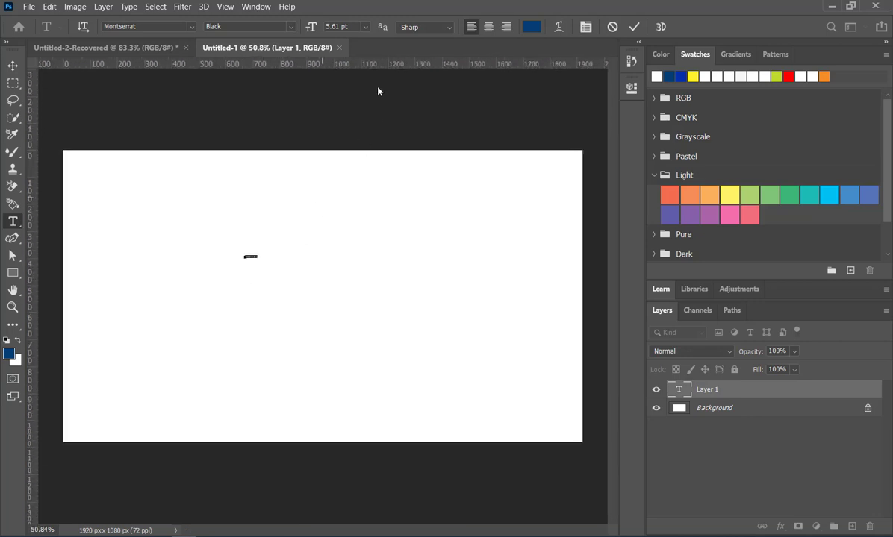
click(365, 27)
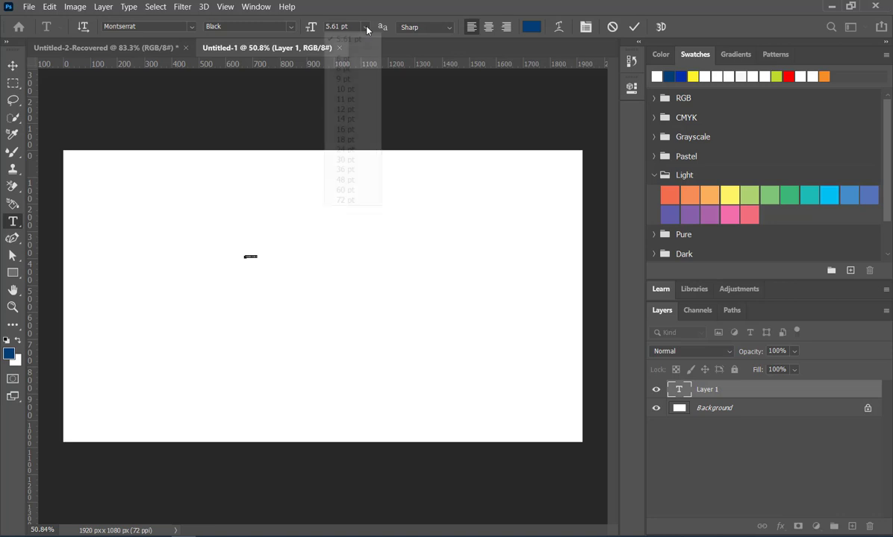
click(346, 191)
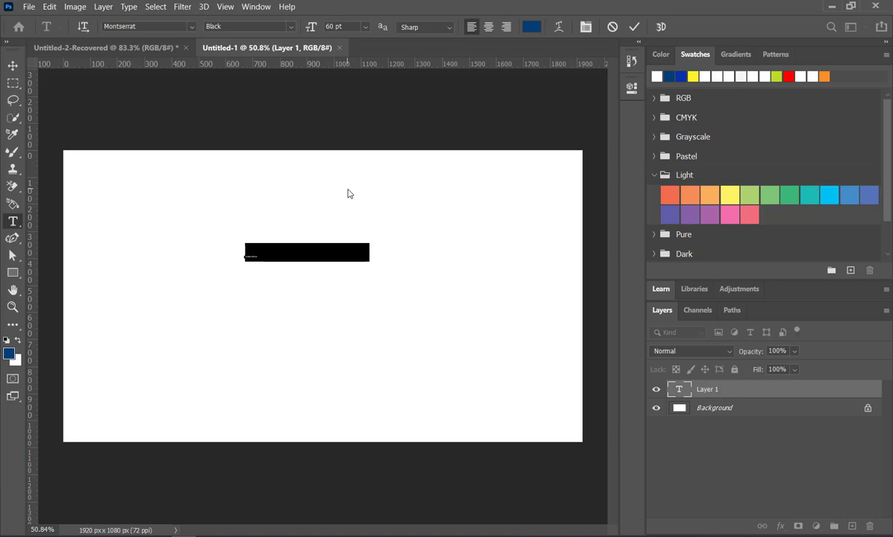
Replace the placeholder text with "MARSHA CREATIVES" and commit the text layer.
key(BackSpace)
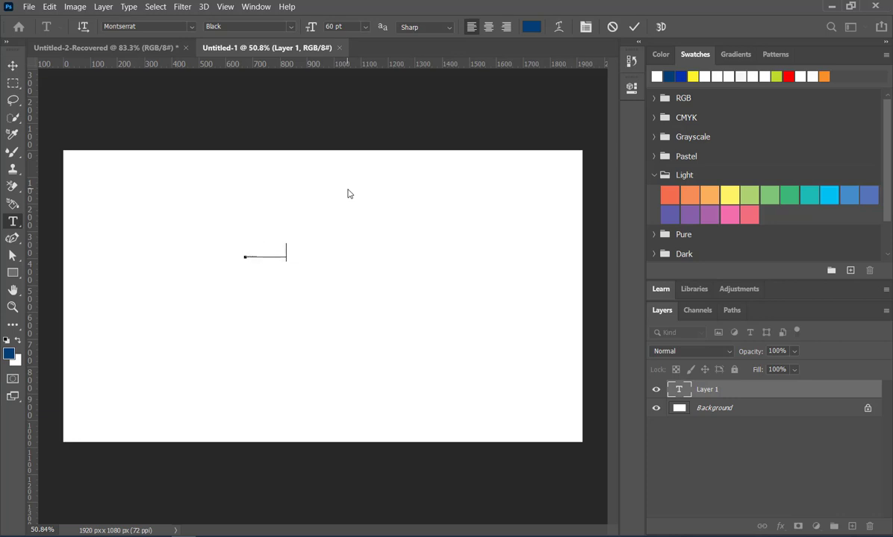
text(MARSHA CREA)
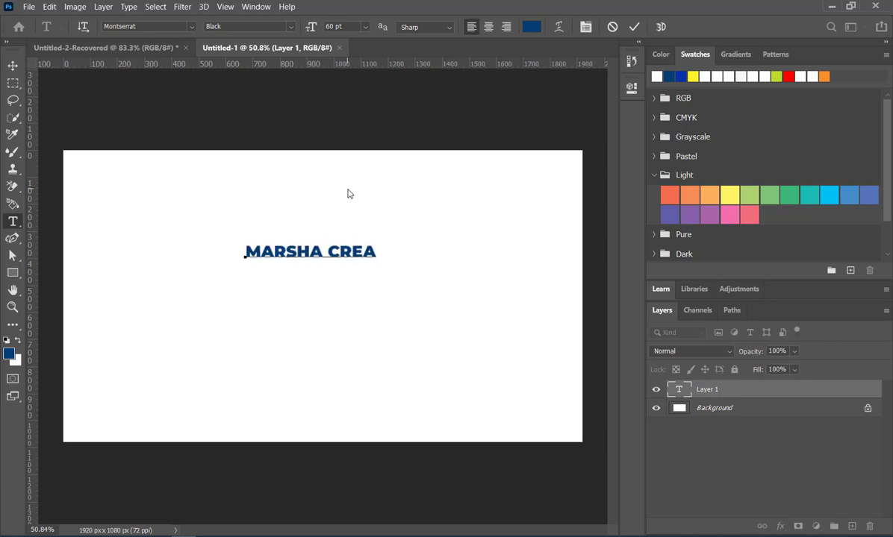
text(TIVES)
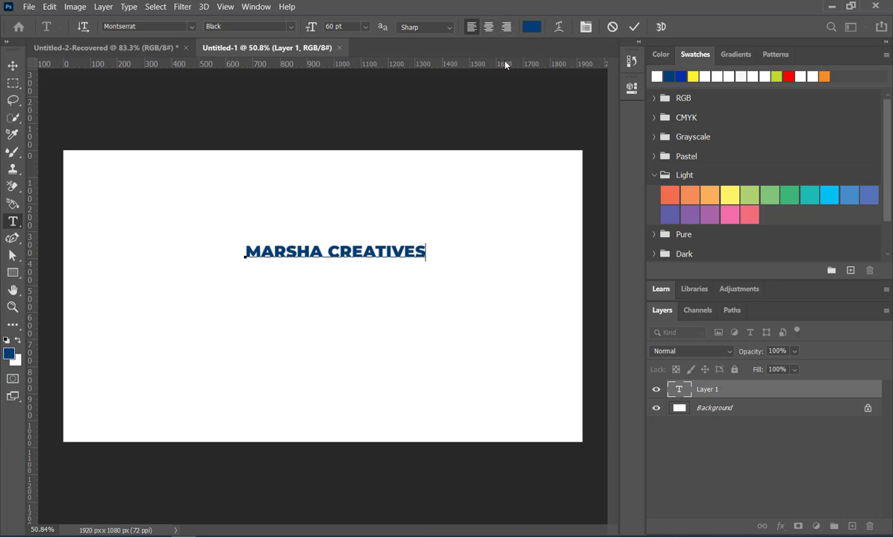
click(636, 27)
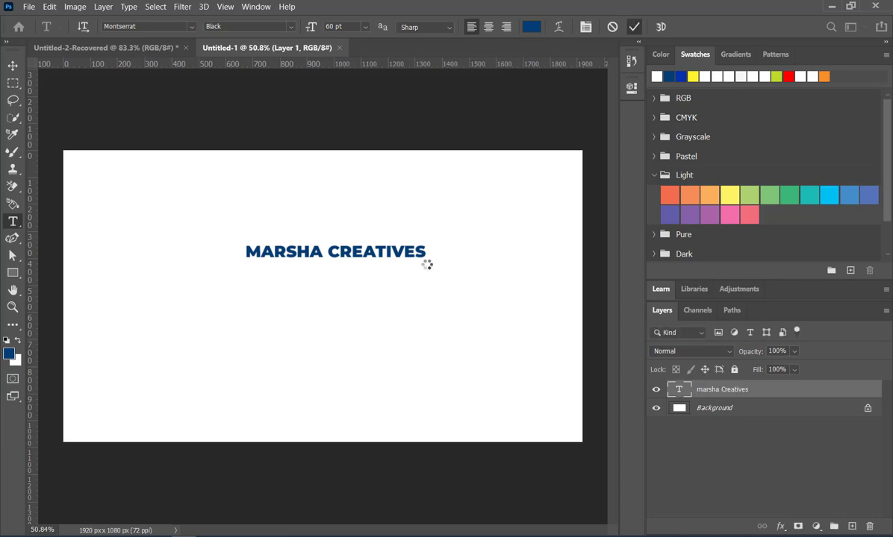
Scale the MARSHA CREATIVES text to about 211% and place it centered near the canvas's upper edge.
click(14, 66)
drag(351, 256, 320, 196)
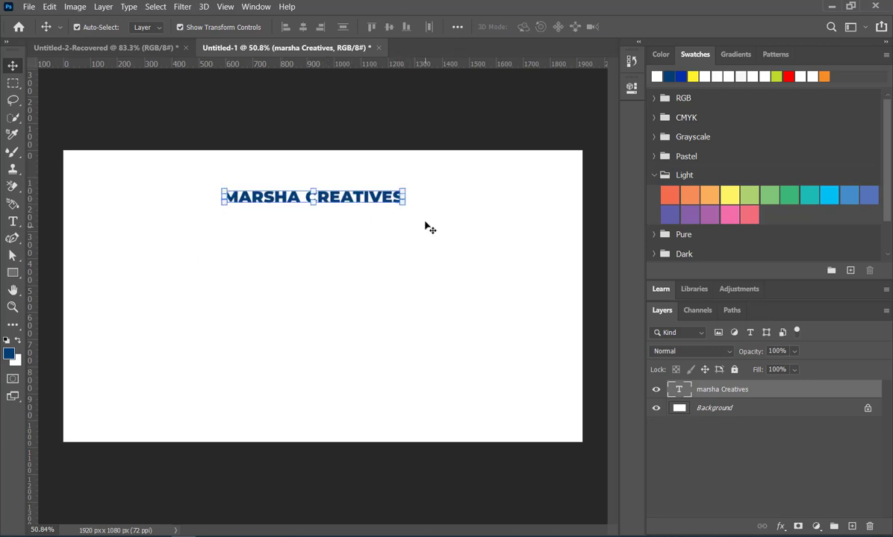
drag(404, 204, 510, 265)
drag(223, 215, 123, 232)
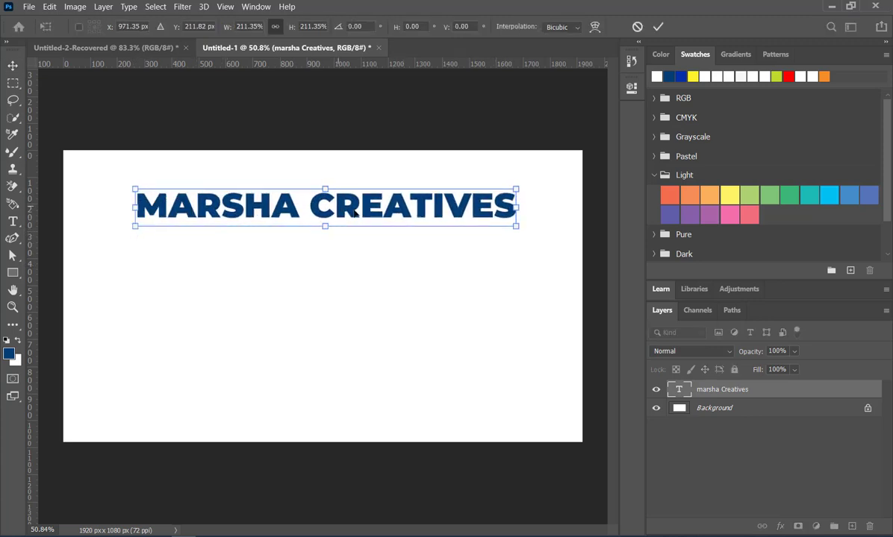
drag(353, 212, 346, 198)
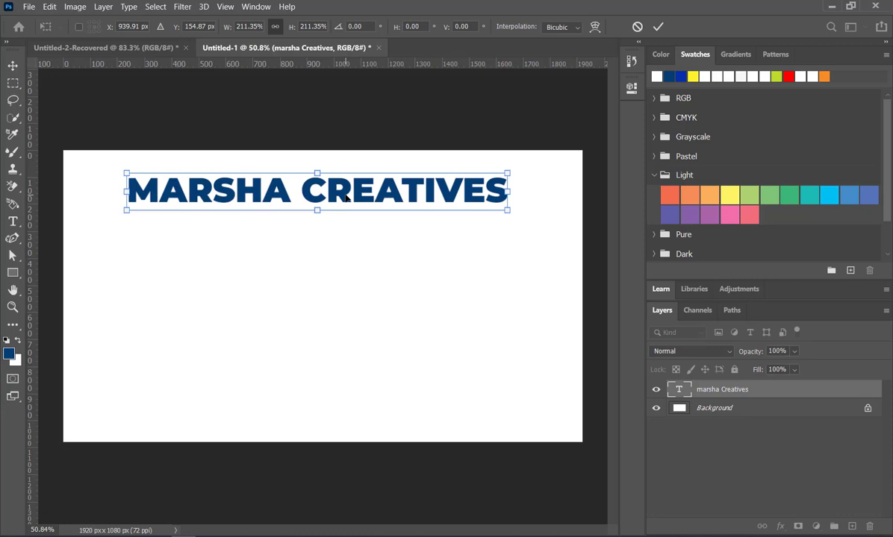
click(632, 88)
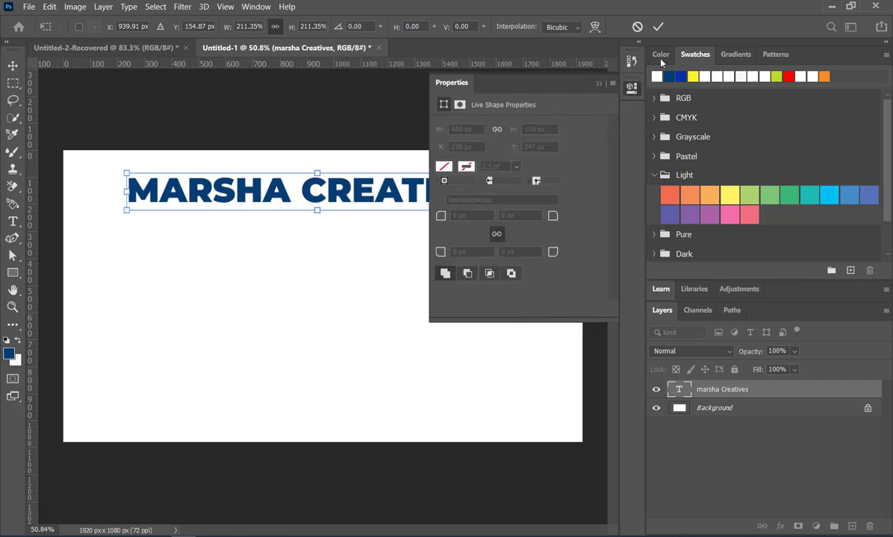
click(256, 7)
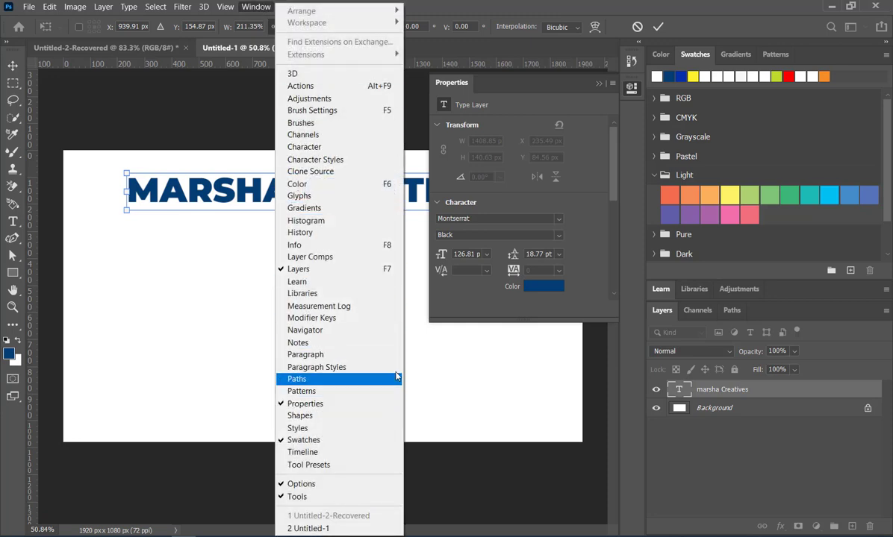
click(573, 127)
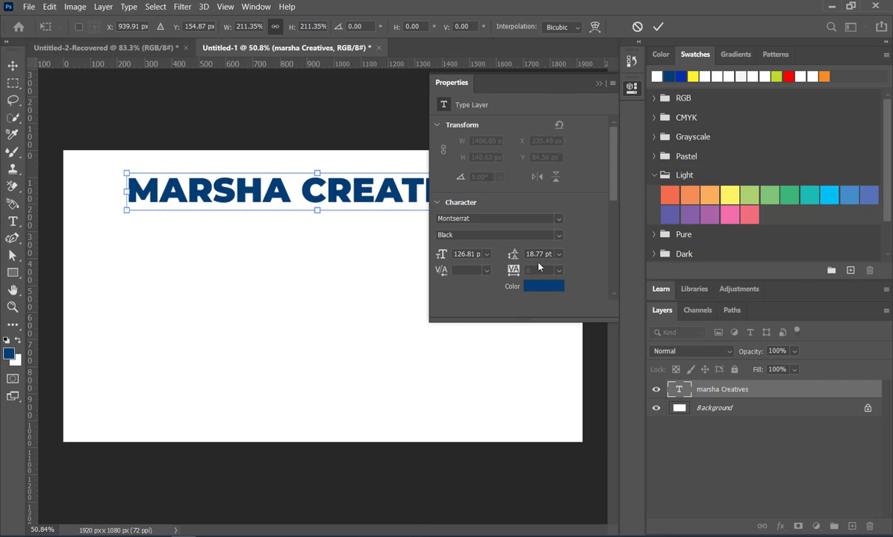
click(599, 83)
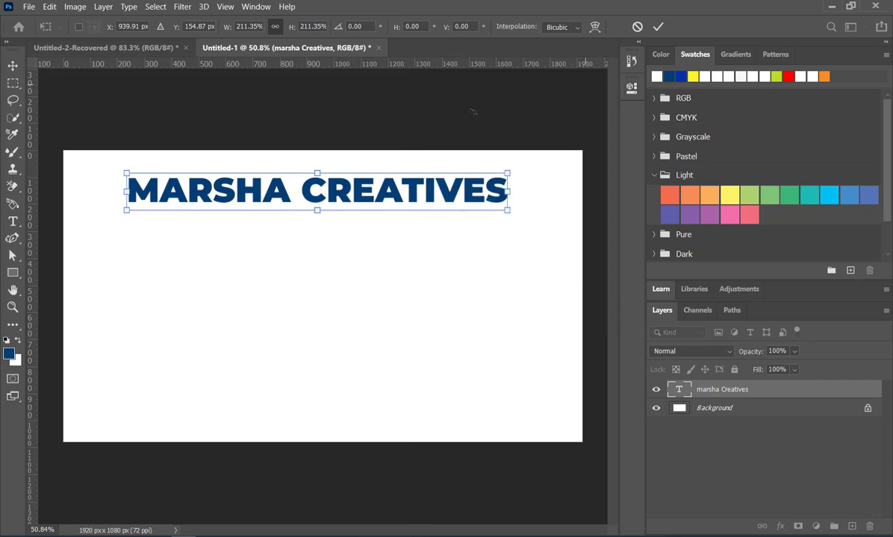
Commit the text's transform and open the type layer's properties.
key(Return)
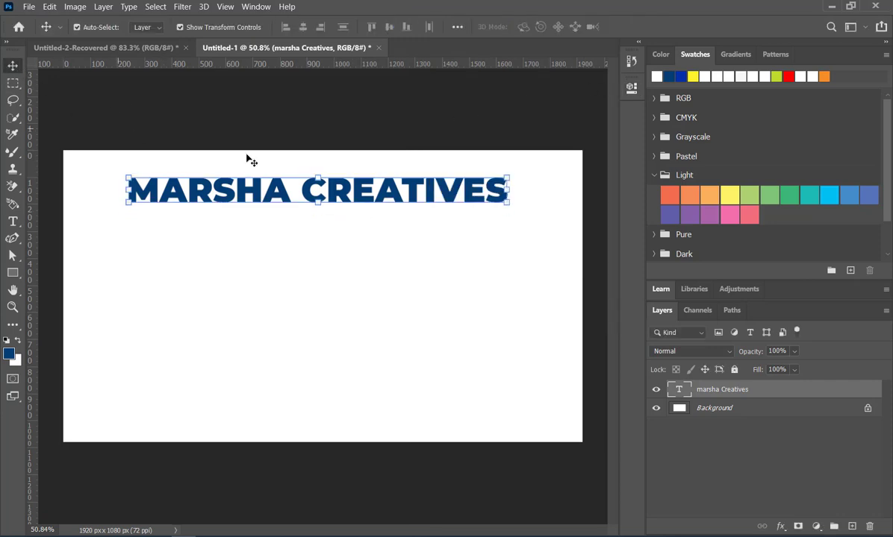
click(281, 198)
click(281, 198)
click(631, 89)
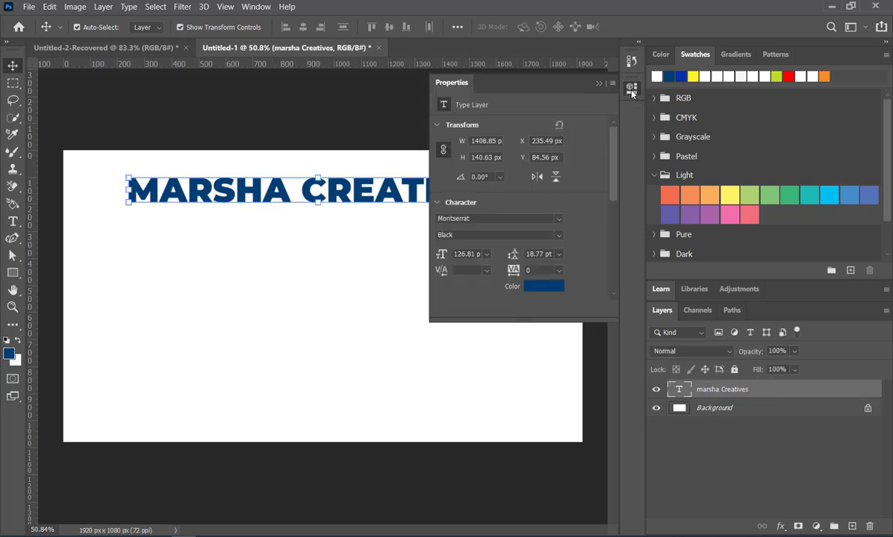
Try the Times New Roman, African and ChunkFive Print fonts on the MARSHA CREATIVES text.
click(559, 219)
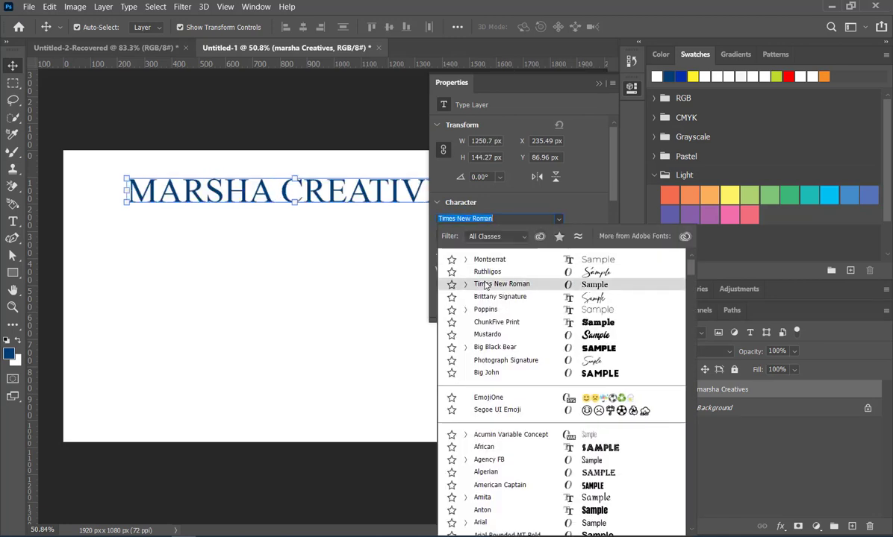
click(487, 287)
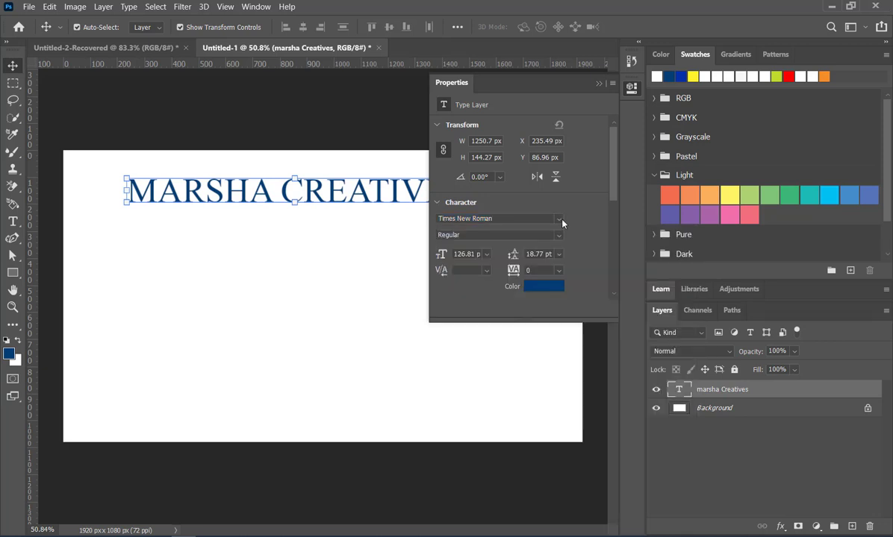
click(563, 224)
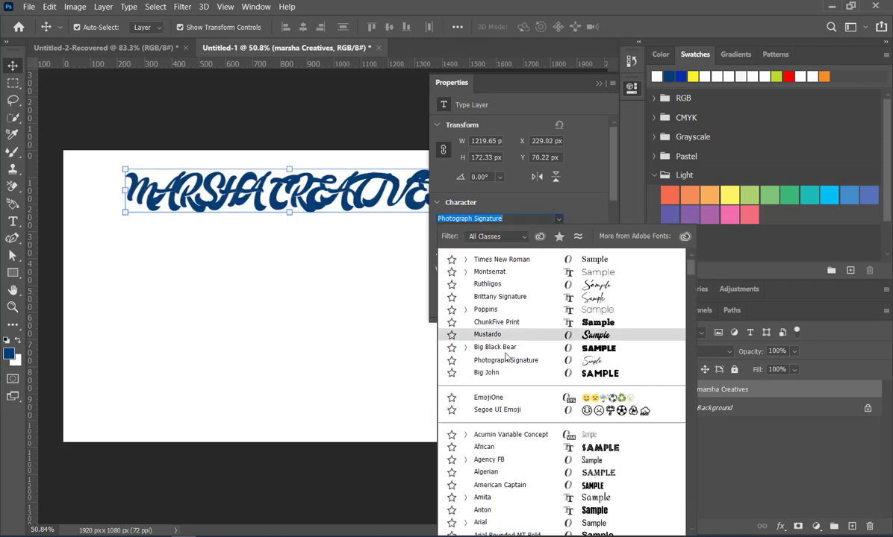
scroll(506, 358, down, 2)
scroll(506, 355, down, 1)
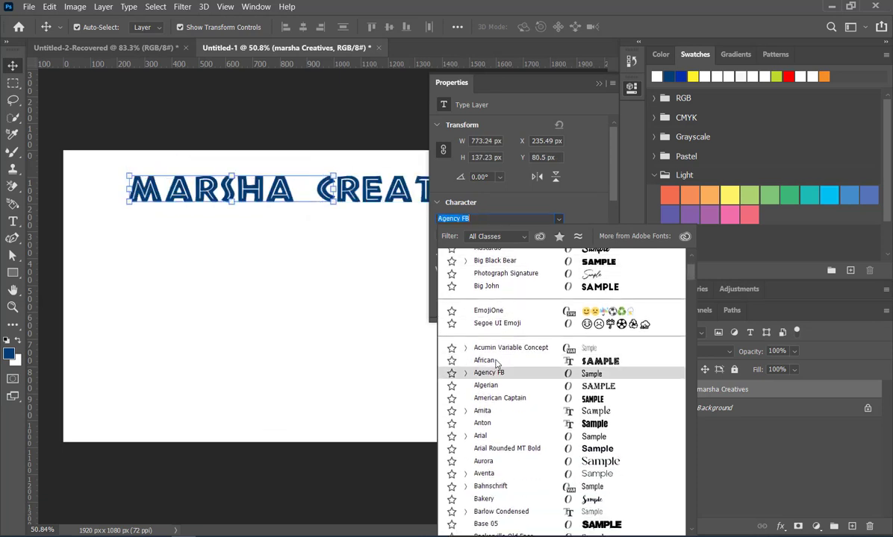
click(495, 361)
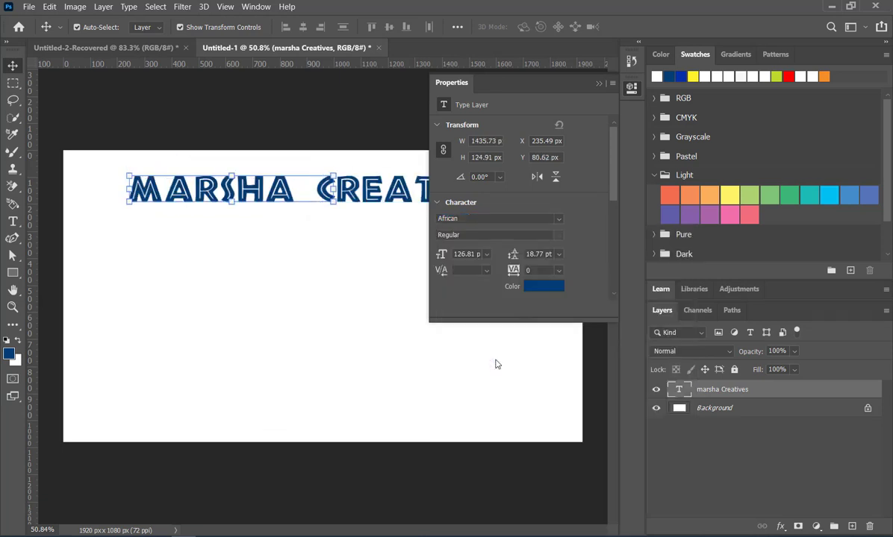
click(556, 219)
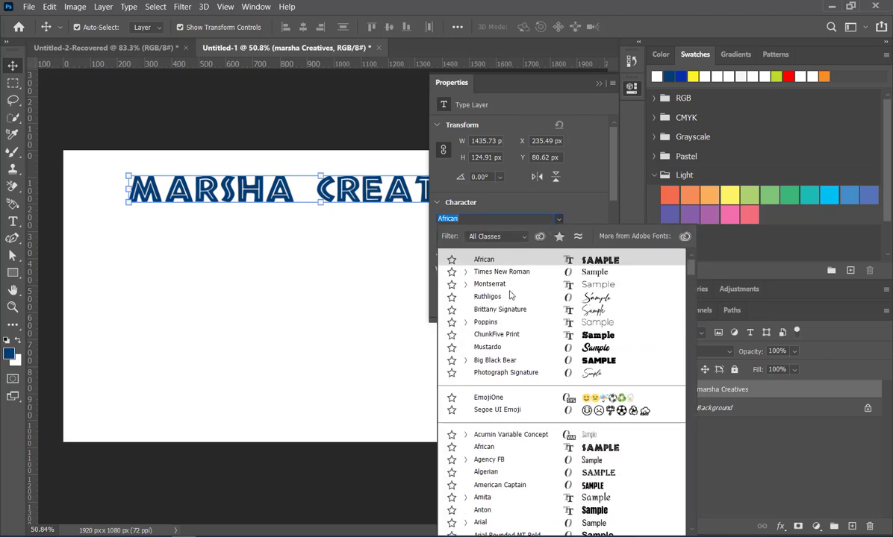
click(478, 334)
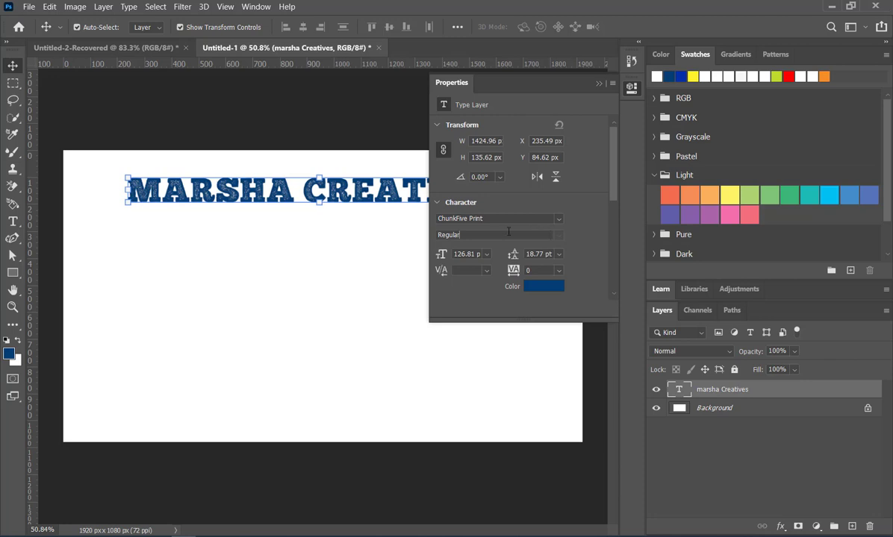
Set the MARSHA CREATIVES text to the Poppins font in the Bold style.
click(560, 219)
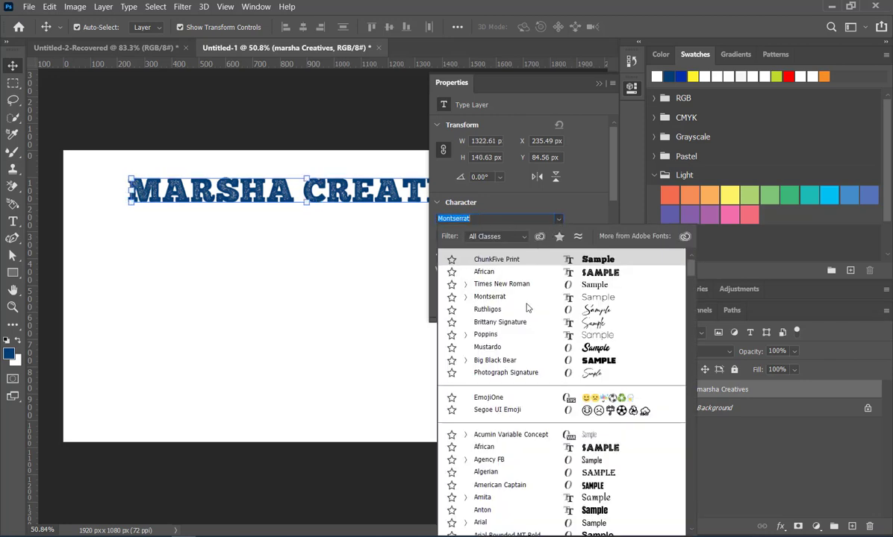
scroll(526, 307, down, 1)
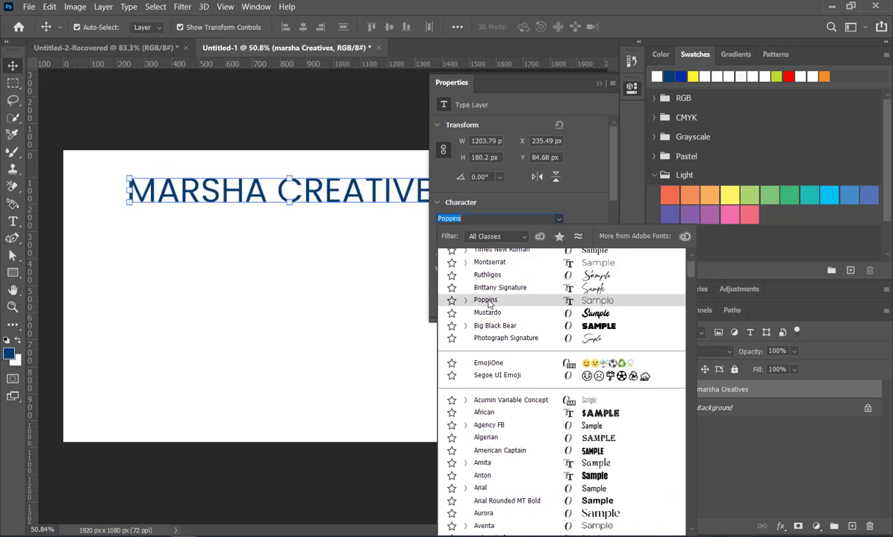
click(488, 300)
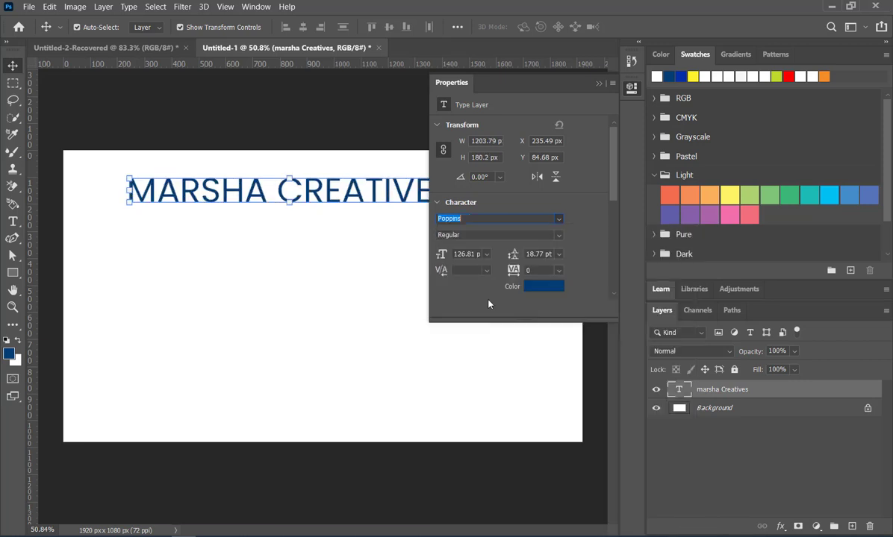
click(560, 238)
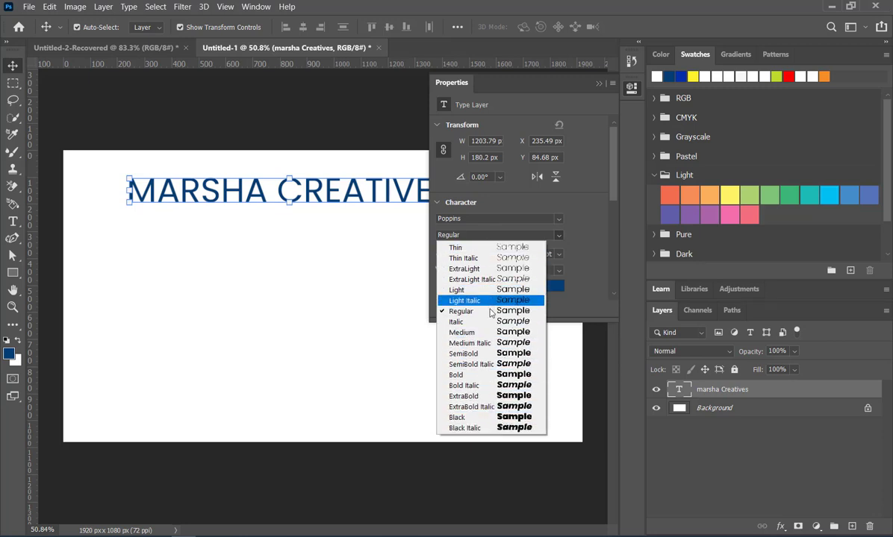
click(493, 375)
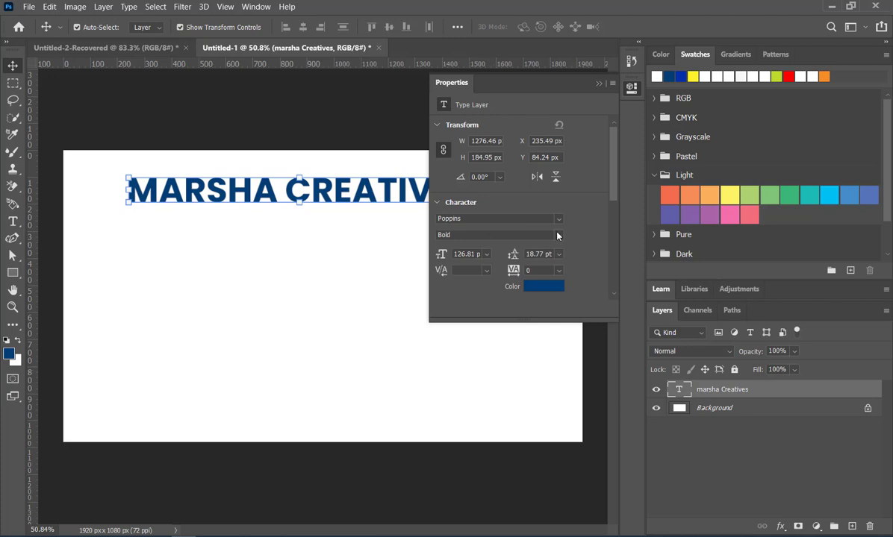
Try the Light and Italic styles on the MARSHA CREATIVES text and settle on ExtraBold.
click(523, 235)
click(507, 290)
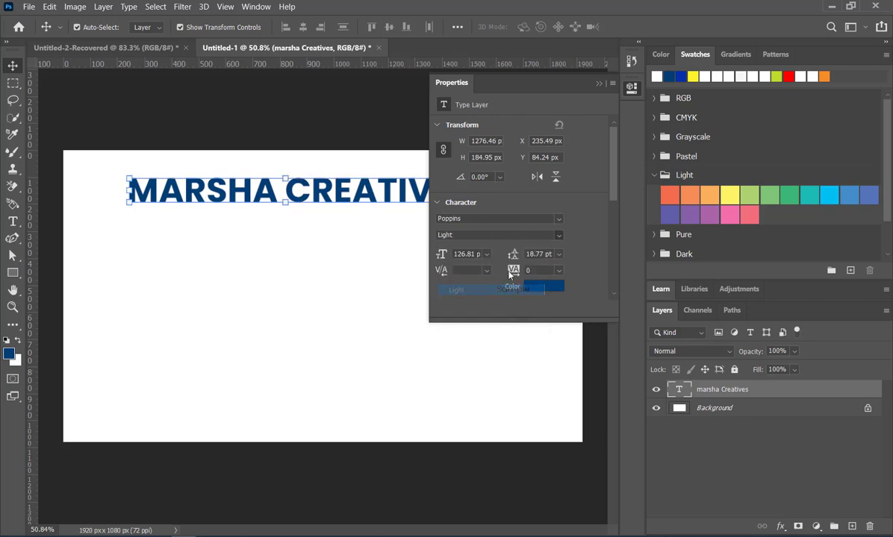
click(559, 235)
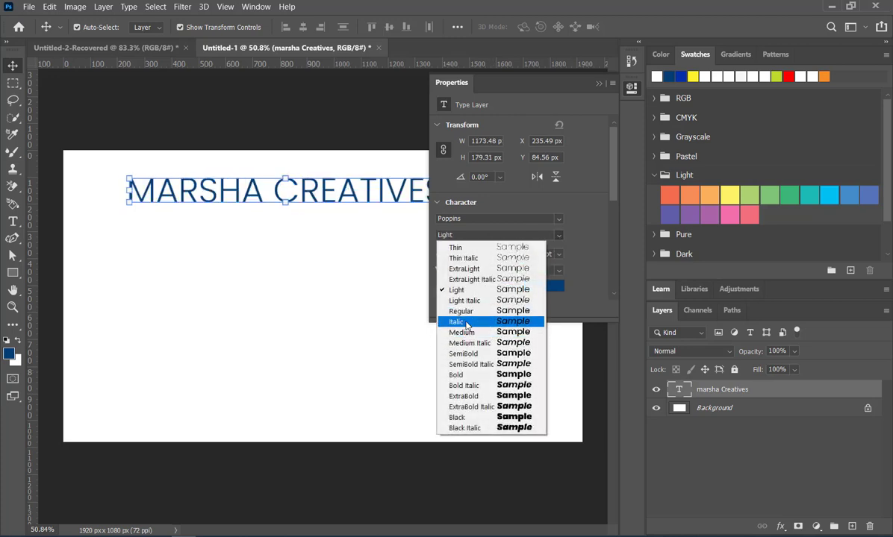
click(462, 322)
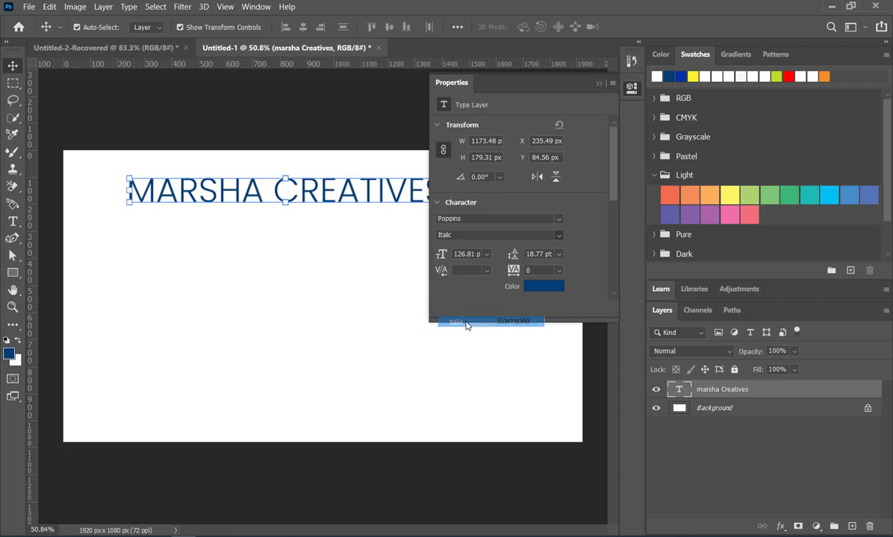
click(558, 236)
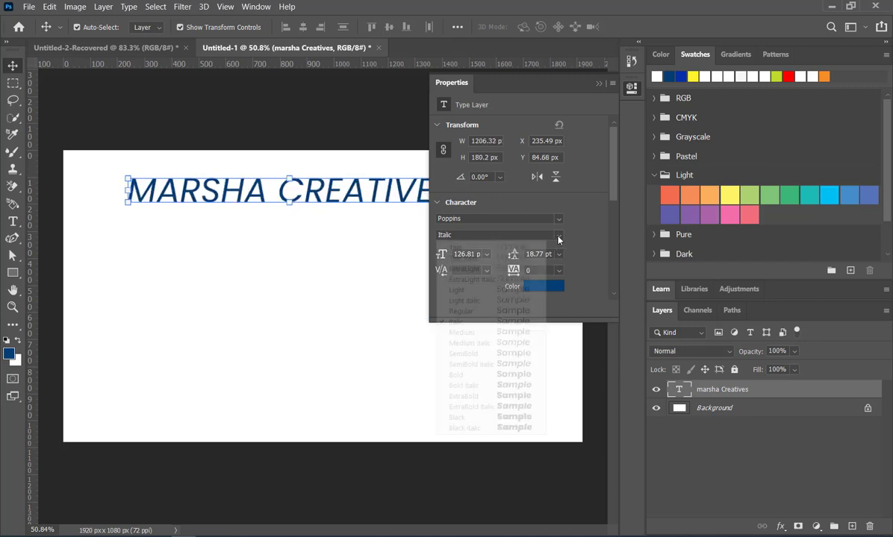
click(496, 397)
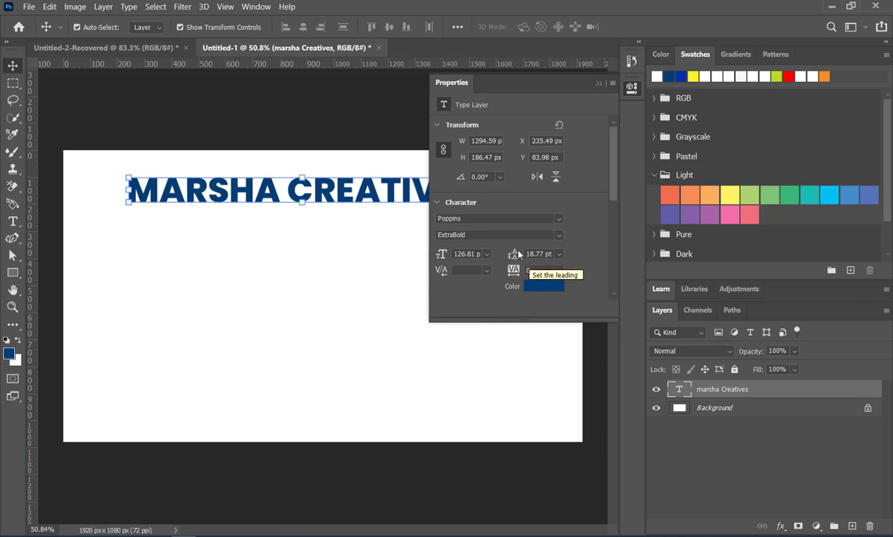
Set the MARSHA CREATIVES text's leading to 82 pt and its tracking to 440.
drag(515, 258, 555, 258)
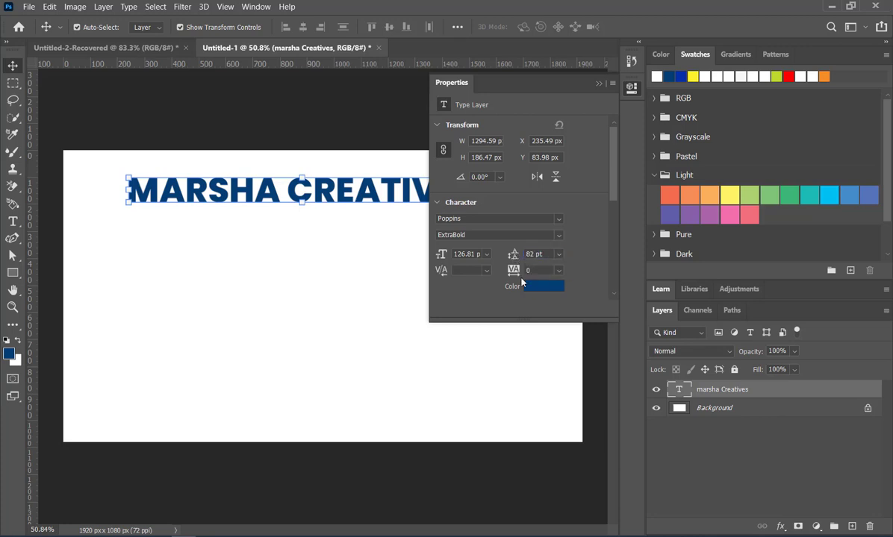
click(546, 254)
mouse_move(518, 271)
mouse_down()
mouse_move(541, 270)
mouse_move(490, 265)
mouse_move(536, 272)
mouse_move(509, 270)
mouse_up()
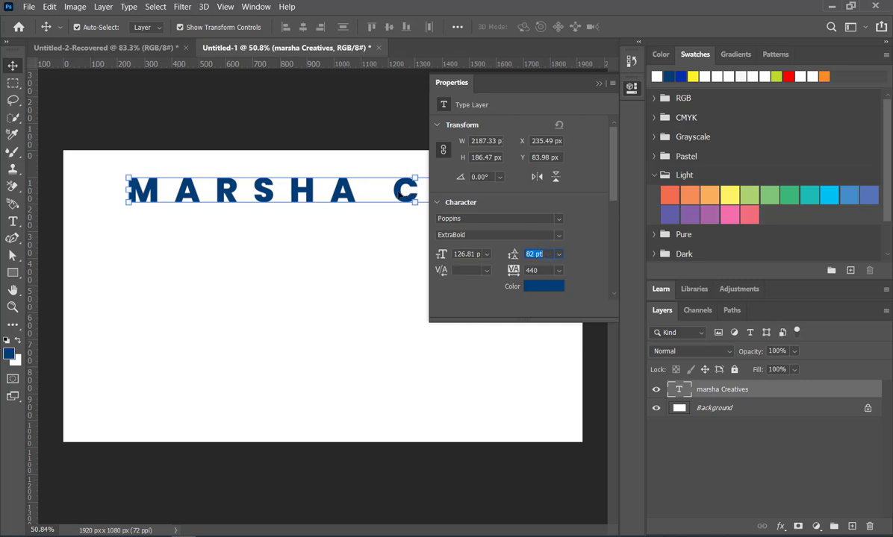
Break the heading before CREATIVES so it runs over two lines, and commit the text edit.
double_click(402, 191)
click(394, 193)
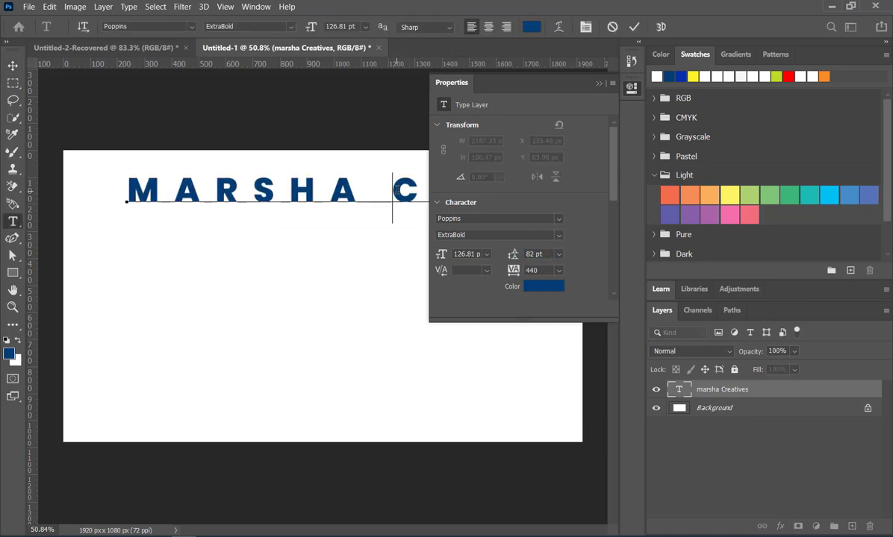
key(Return)
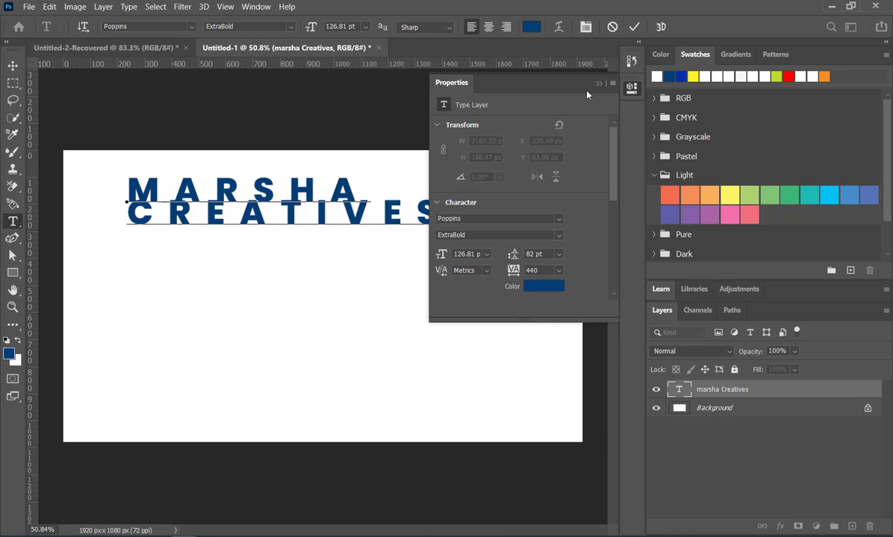
click(634, 28)
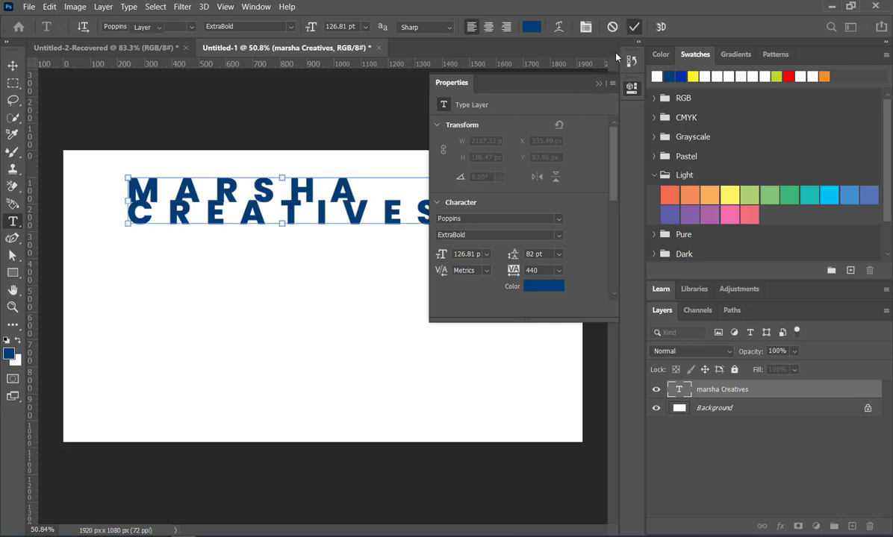
key(v)
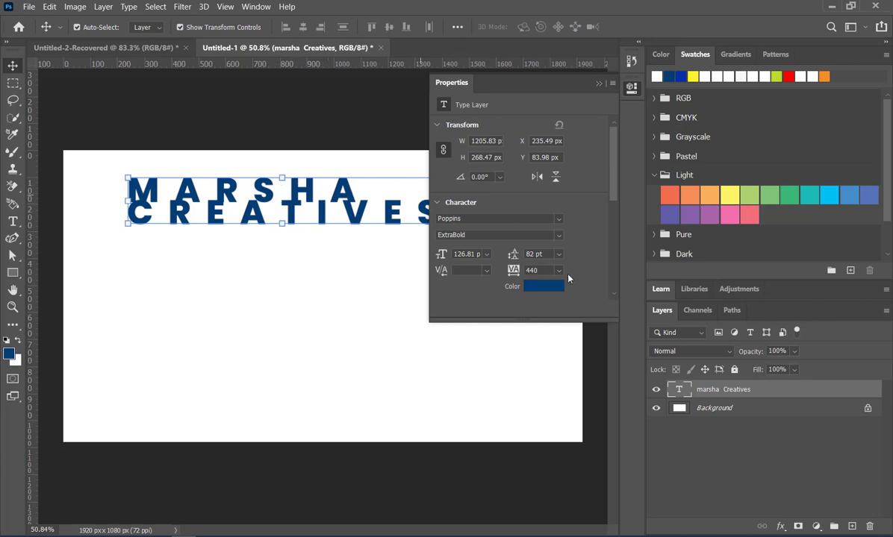
Increase the leading between the two heading lines to 150 pt.
drag(512, 257, 540, 256)
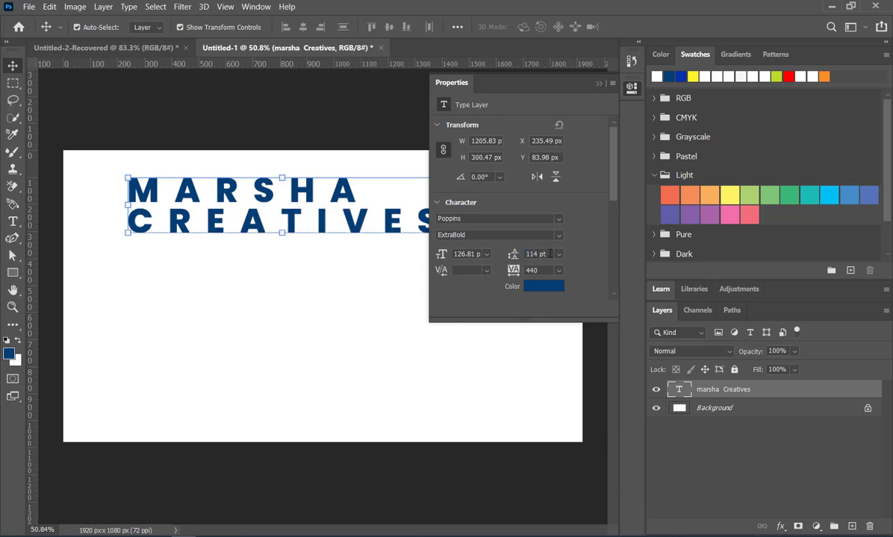
click(549, 254)
text(150)
key(Return)
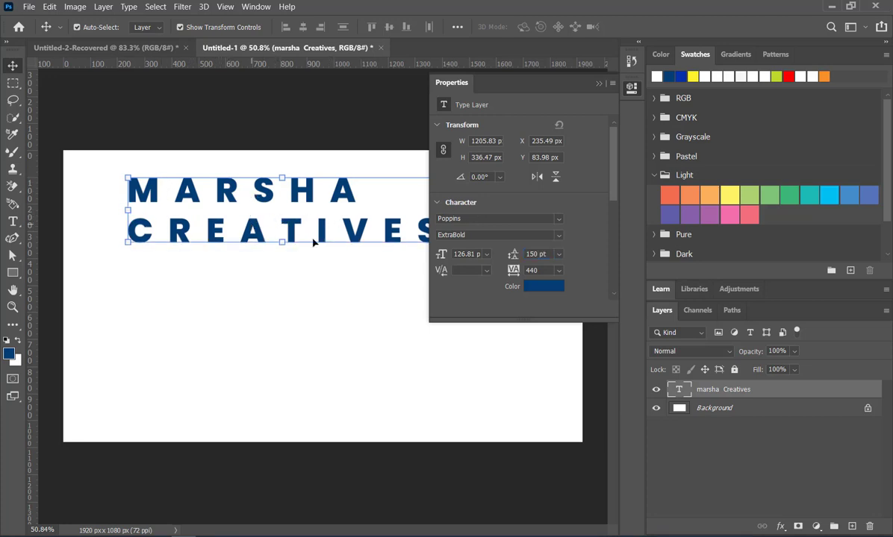
Try a 200 pt font size on the heading and settle on 100 pt.
click(459, 254)
text(200pt)
key(Return)
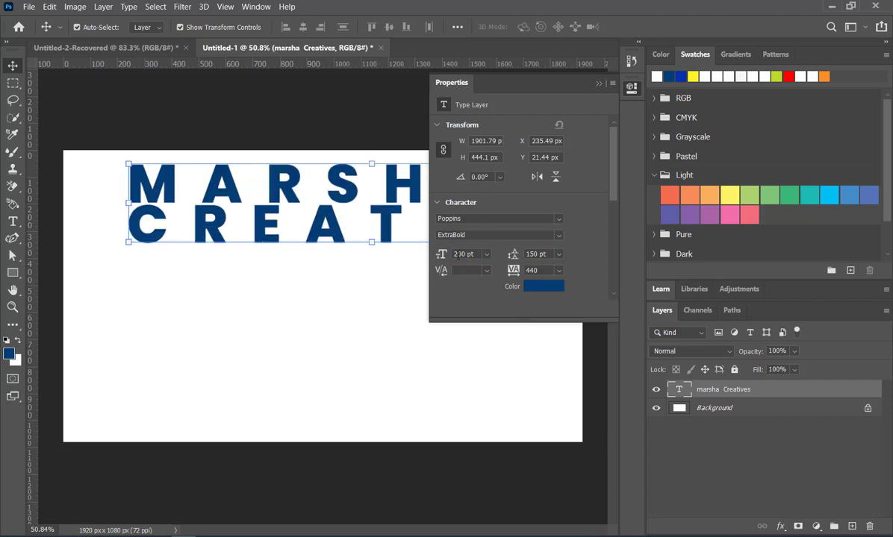
click(458, 254)
text(1pt)
key(Return)
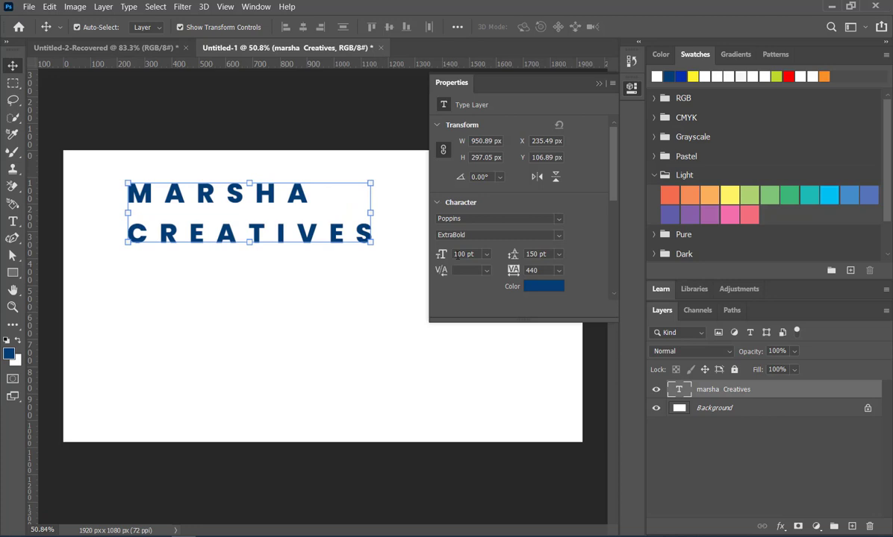
Change the heading's text color to orange, hex f3a705.
click(563, 288)
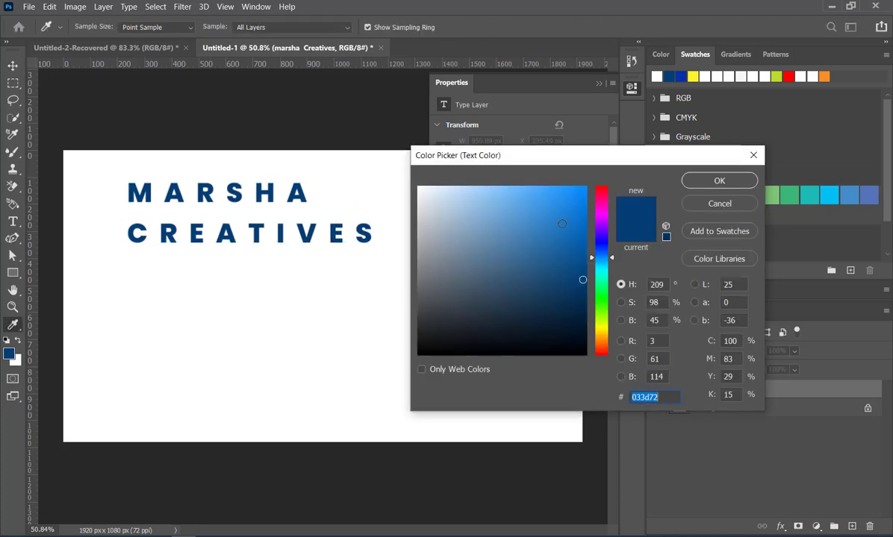
click(563, 223)
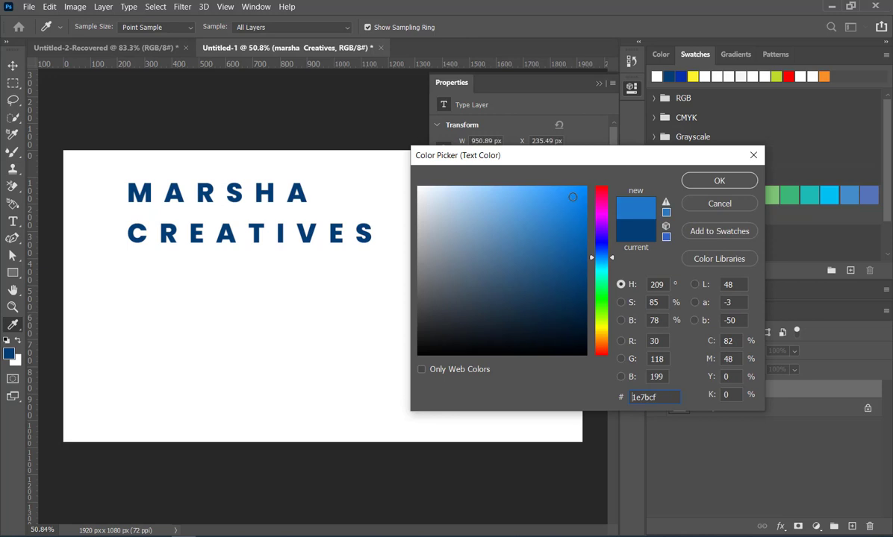
click(600, 338)
click(583, 194)
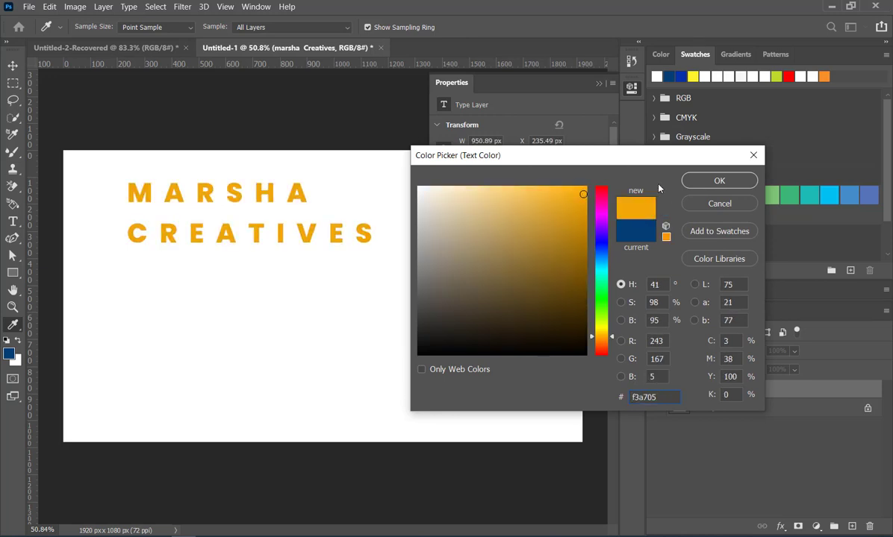
click(698, 180)
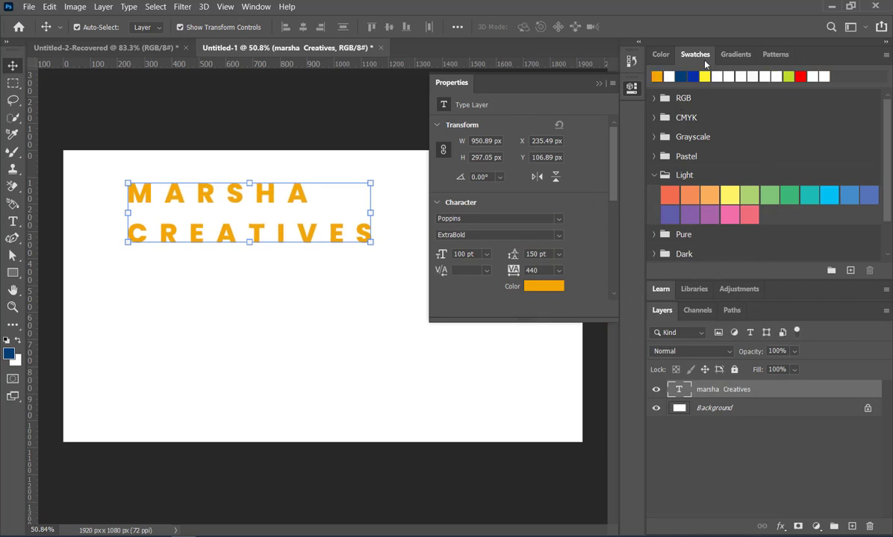
Try recent red, blue and yellow swatches on the heading and leave the text red.
click(800, 76)
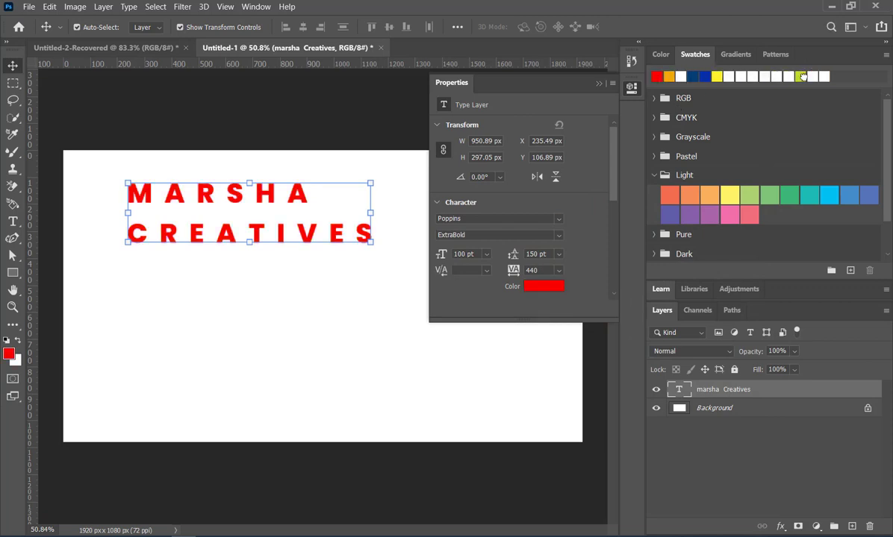
click(704, 75)
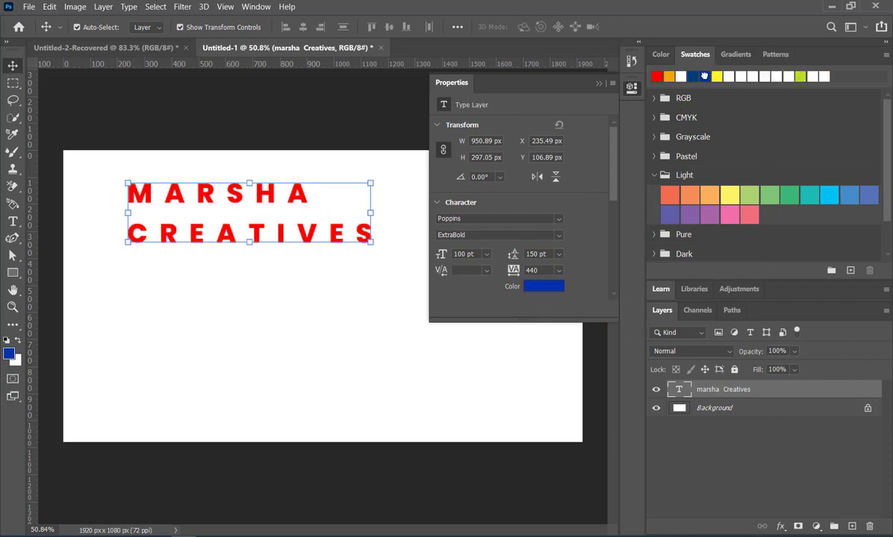
click(716, 76)
click(679, 76)
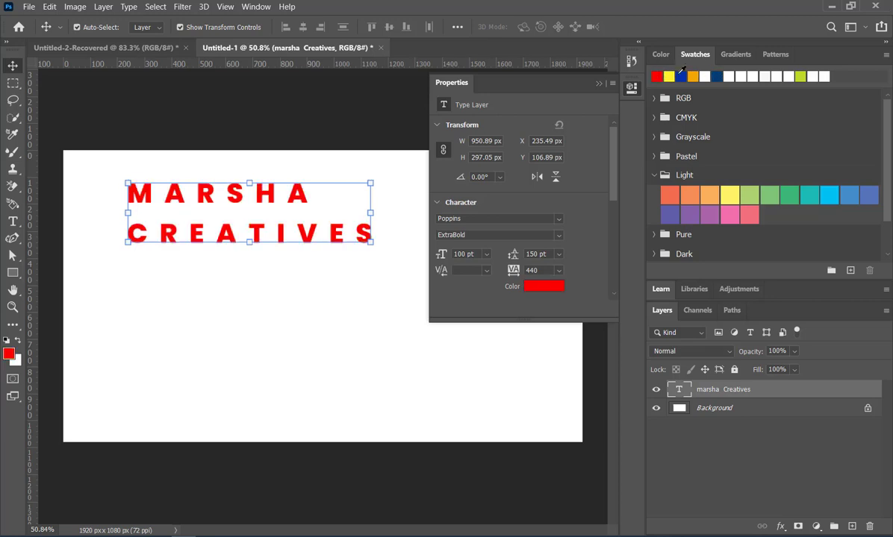
Center-align the two heading lines and move the text fully back onto the canvas.
scroll(608, 297, down, 3)
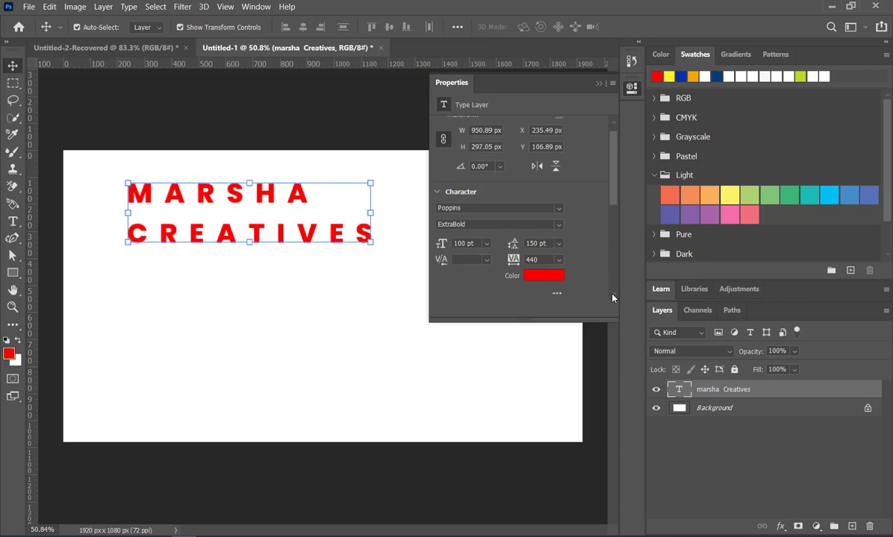
scroll(613, 298, down, 2)
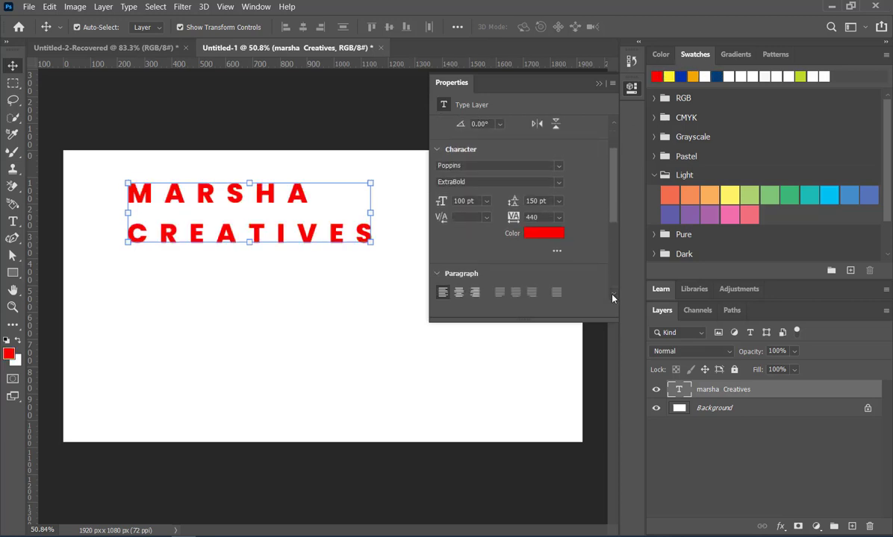
scroll(551, 261, down, 2)
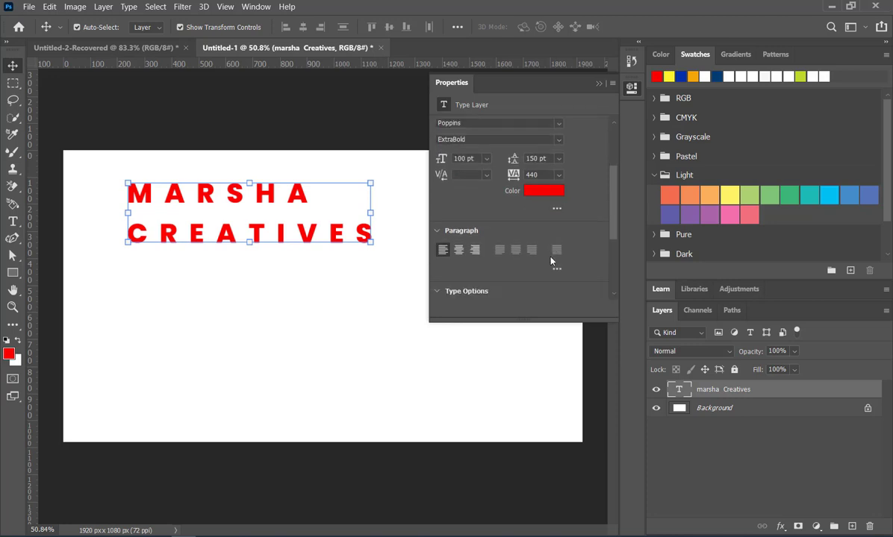
click(459, 253)
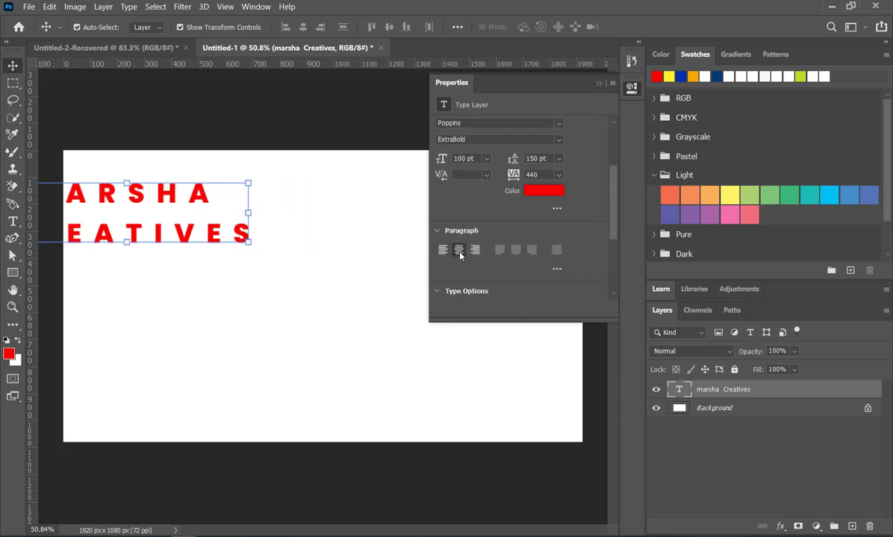
drag(161, 227, 293, 226)
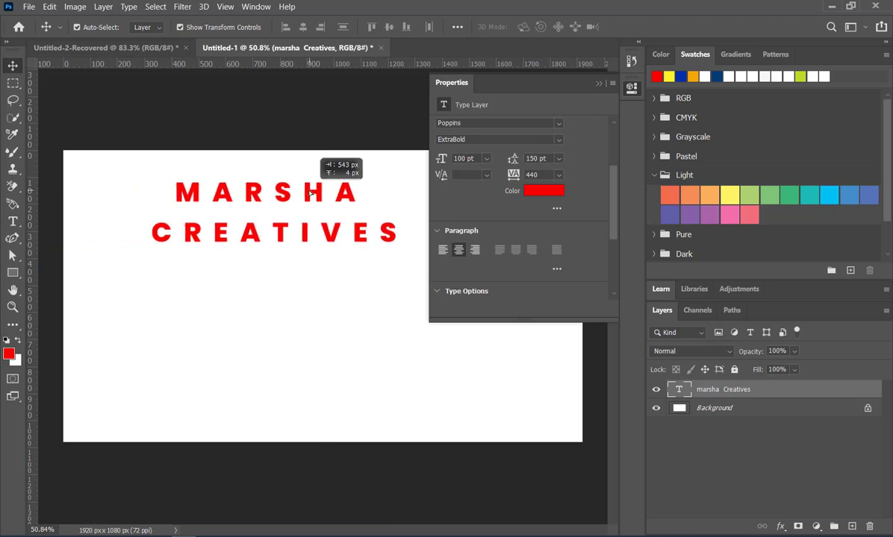
Try right and left paragraph alignment on the heading, restore center alignment and reposition the text in the canvas's upper-left area.
click(475, 250)
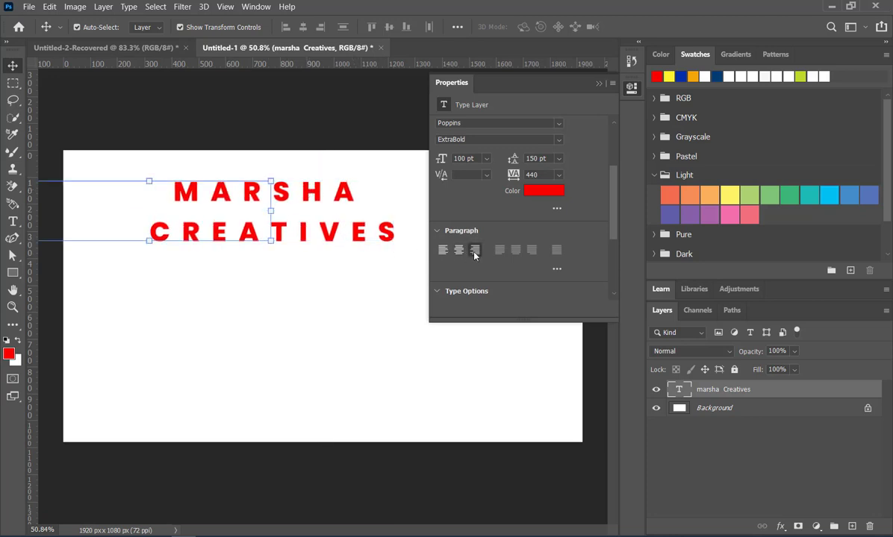
drag(260, 206, 349, 216)
click(444, 251)
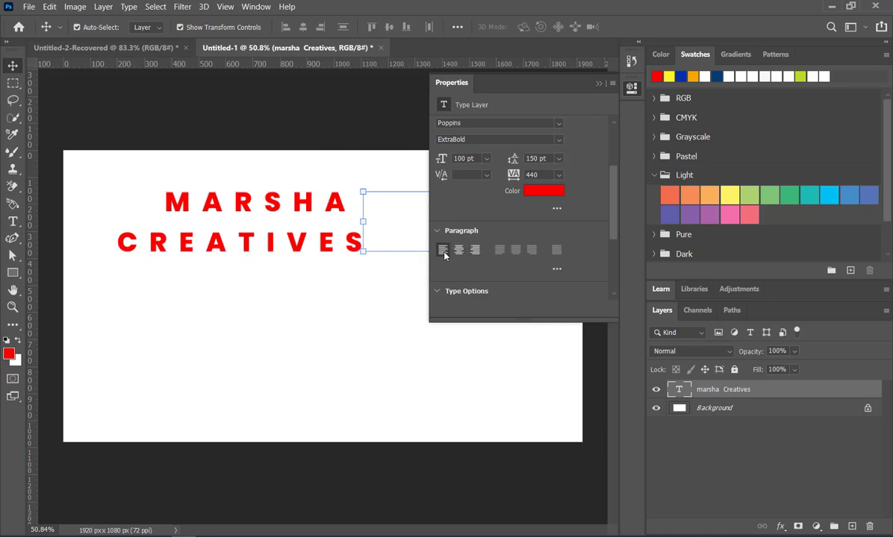
drag(387, 208, 170, 194)
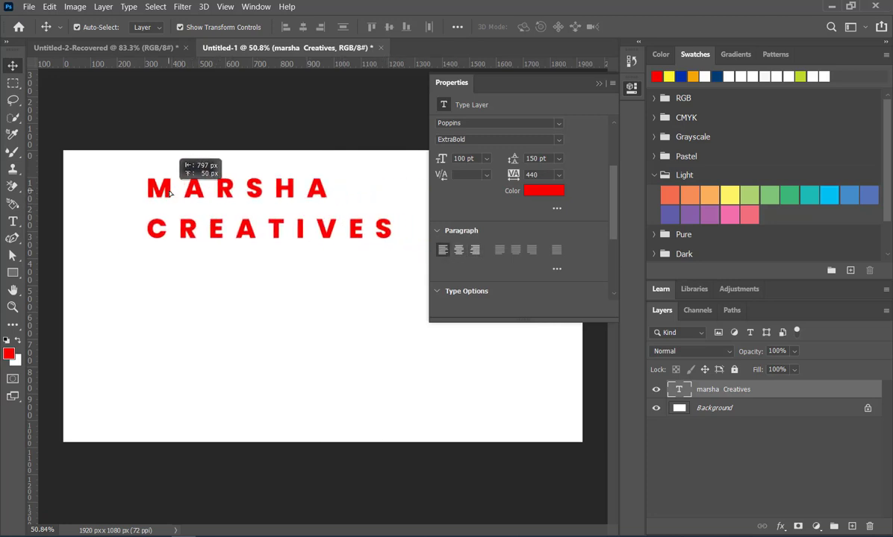
click(458, 250)
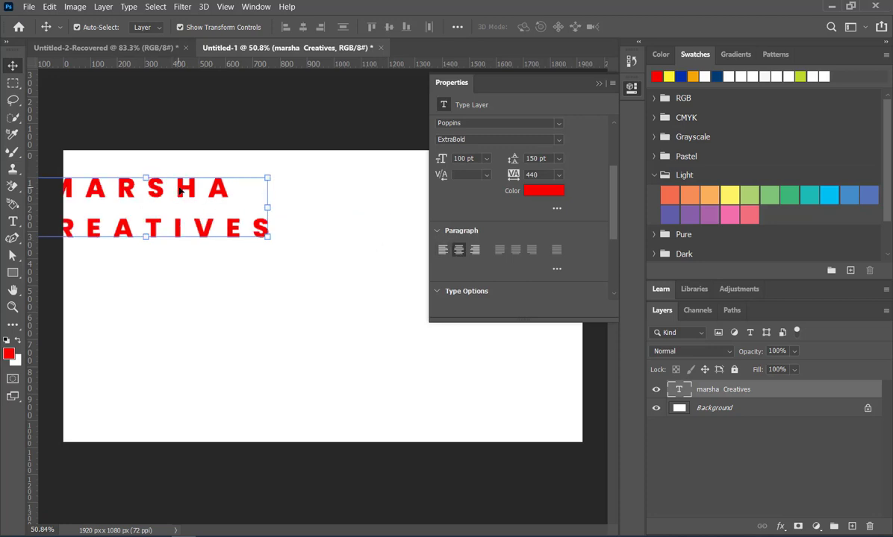
drag(184, 193, 265, 196)
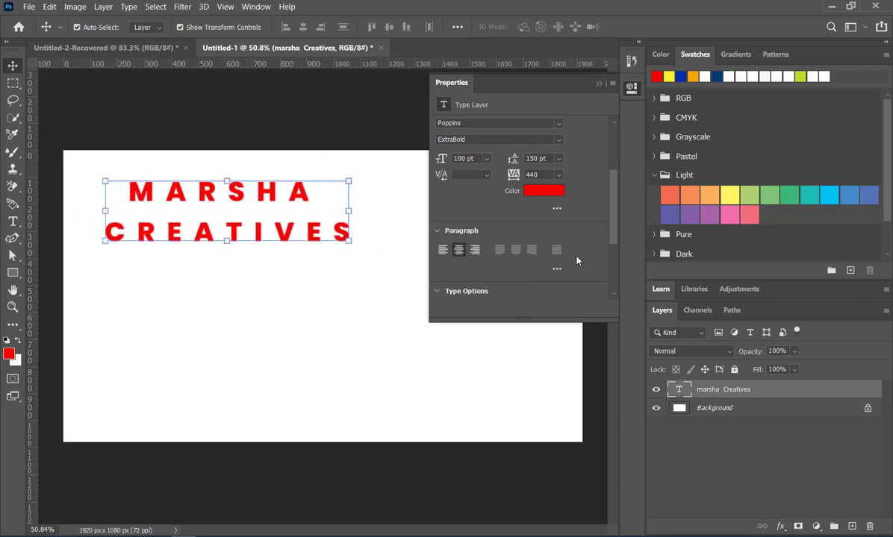
Turn All Caps off for the heading and turn it back on.
scroll(553, 256, down, 2)
scroll(553, 256, down, 1)
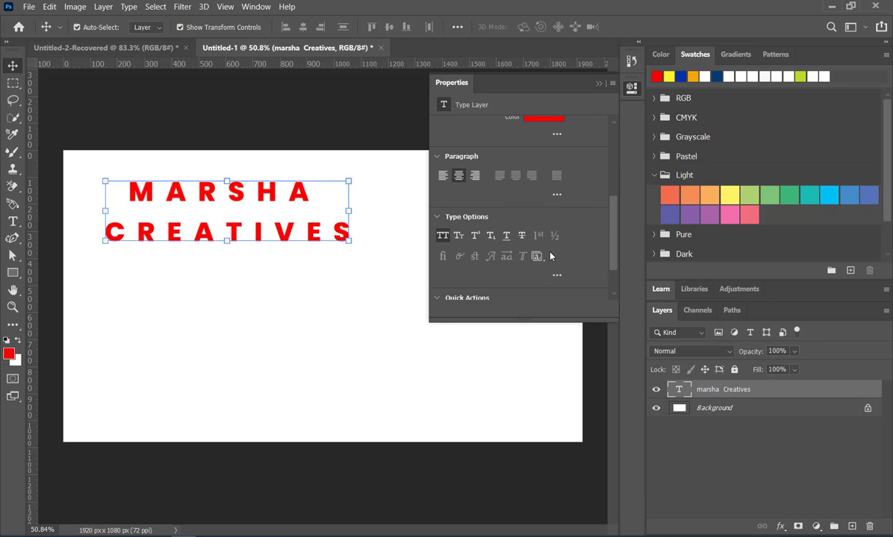
click(444, 236)
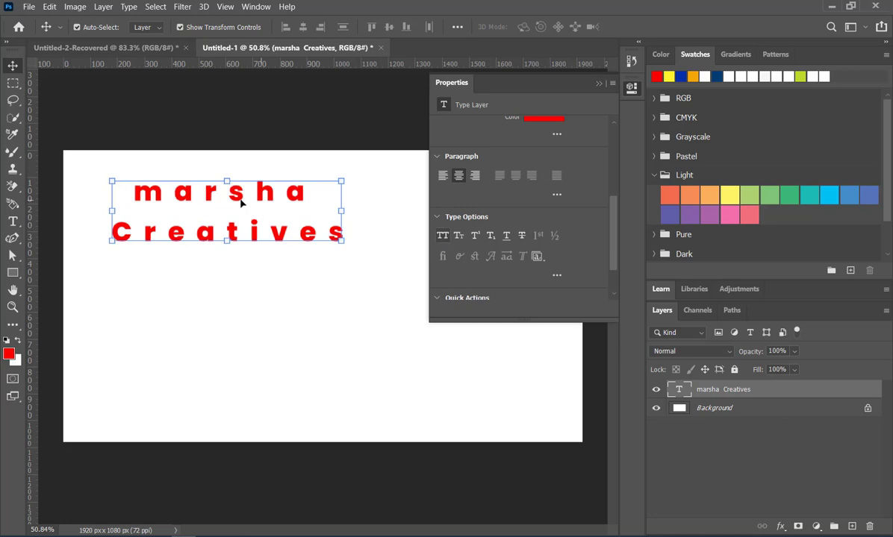
click(444, 236)
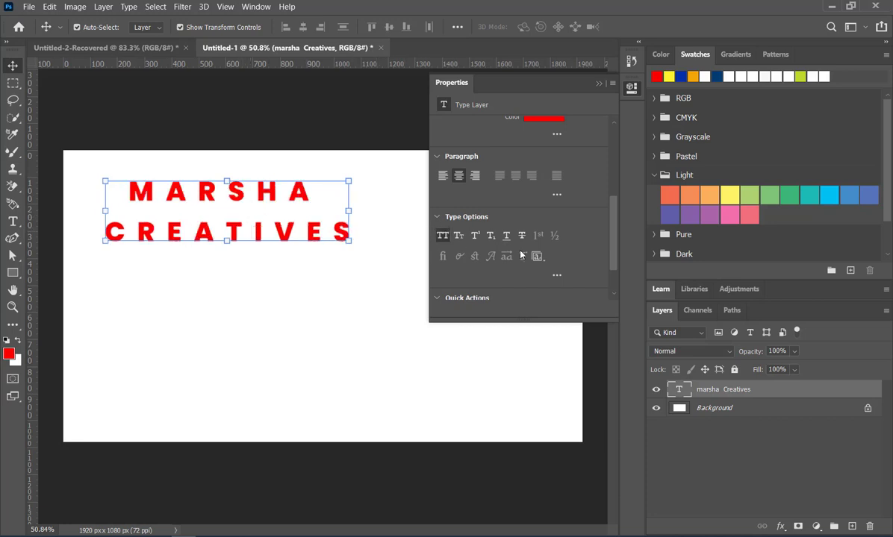
Try Small Caps on the heading and restore All Caps.
scroll(526, 253, down, 3)
scroll(527, 252, up, 2)
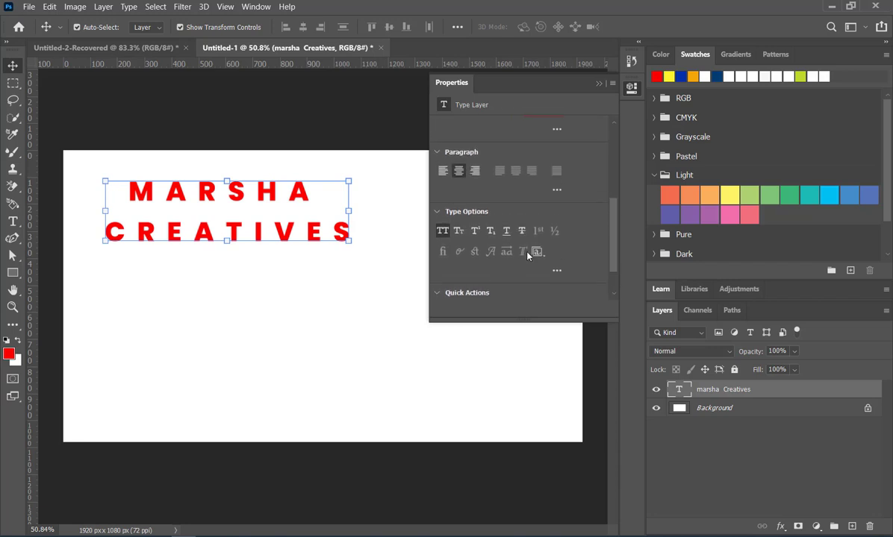
click(460, 232)
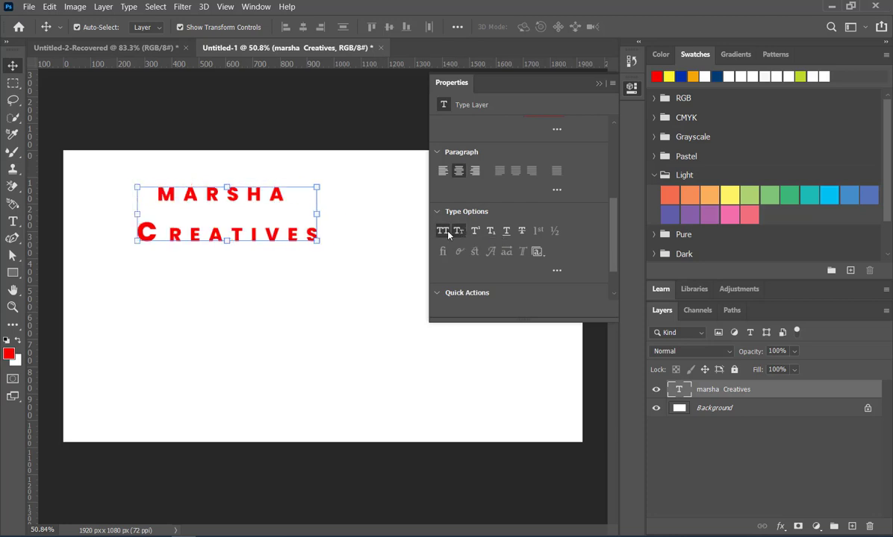
click(447, 234)
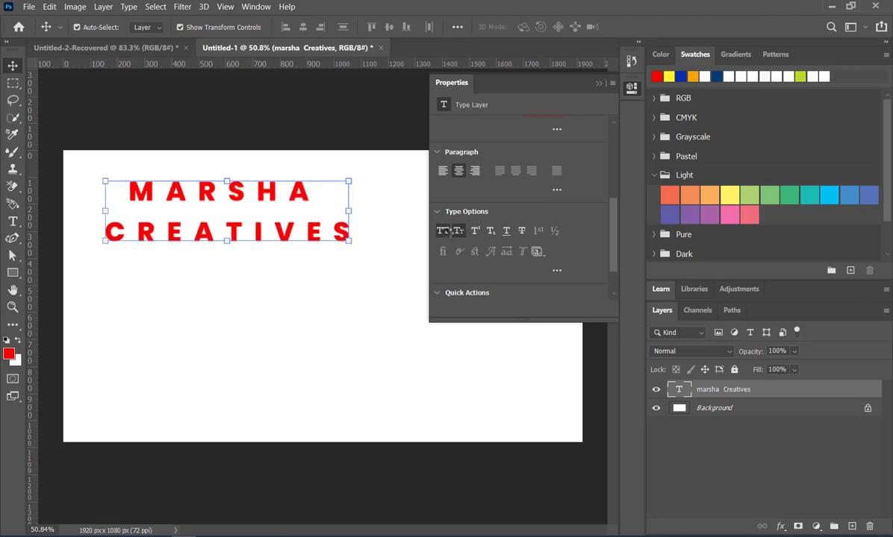
click(453, 233)
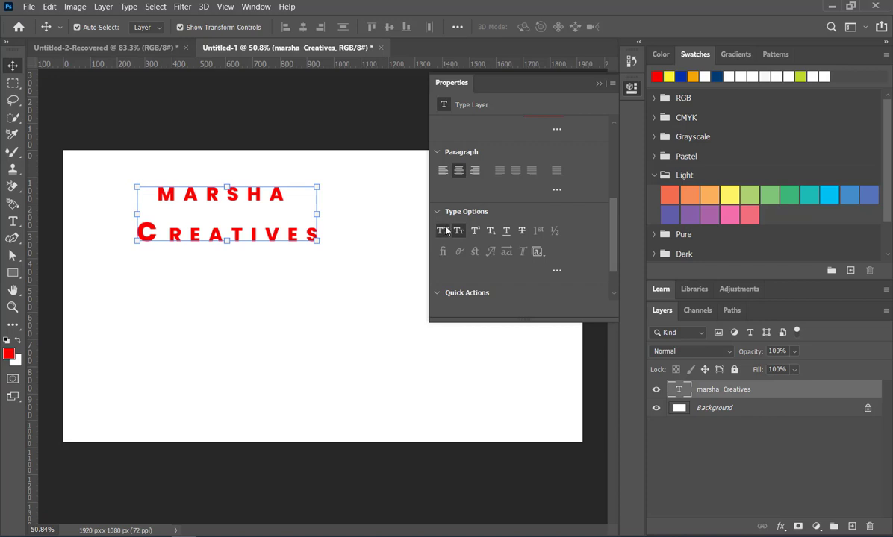
click(445, 231)
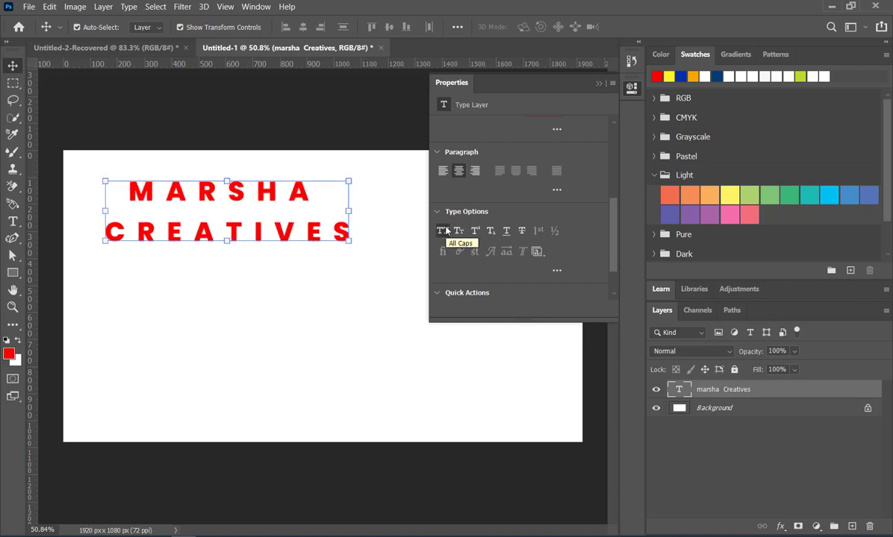
Try Strikethrough on the heading and replace it with Underline.
click(522, 231)
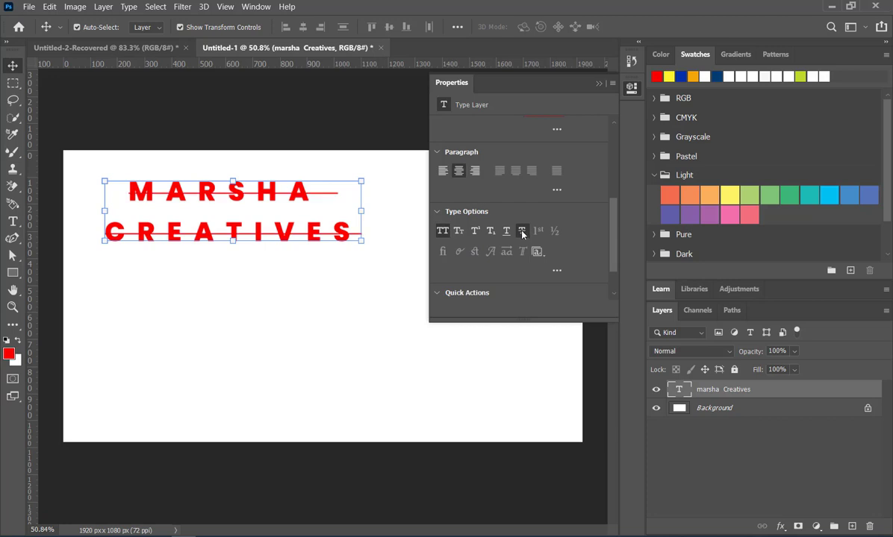
click(507, 231)
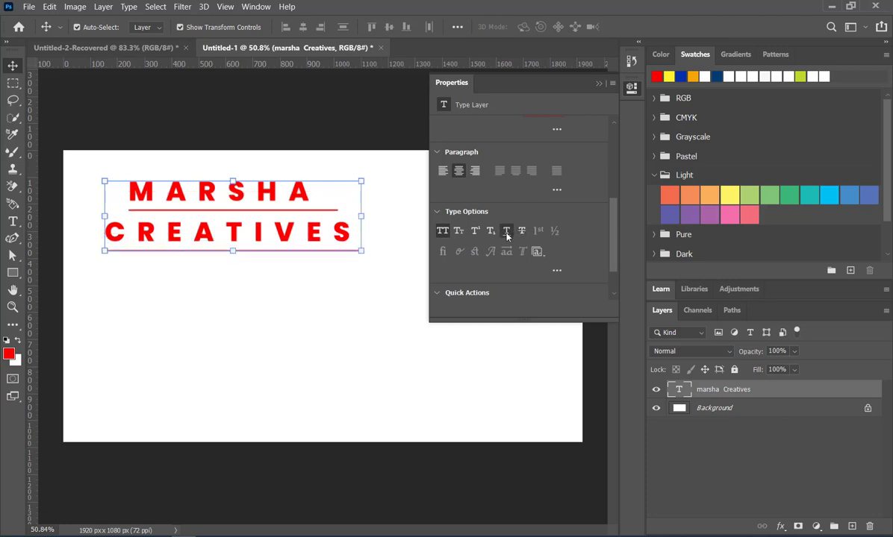
click(506, 233)
click(506, 234)
Try Subscript and Superscript on the underlined heading, check the available stylistic sets and turn Superscript off.
click(491, 233)
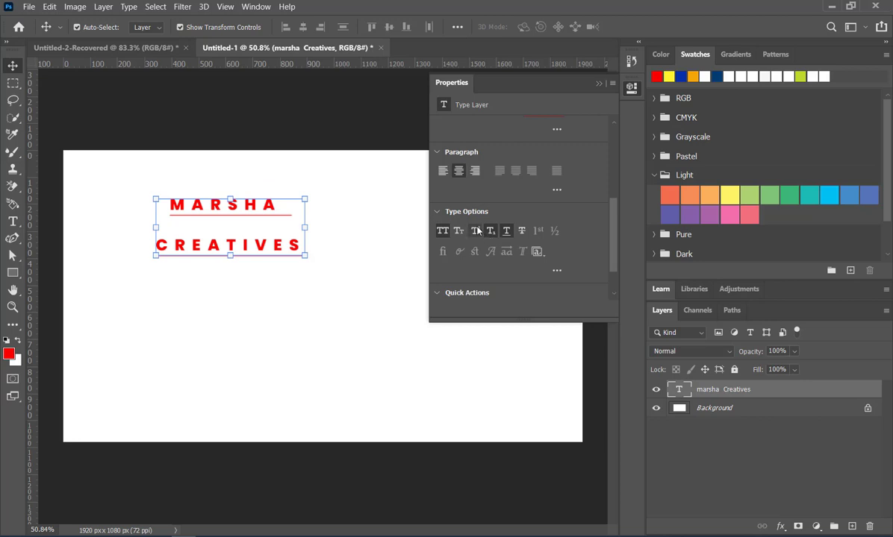
click(477, 234)
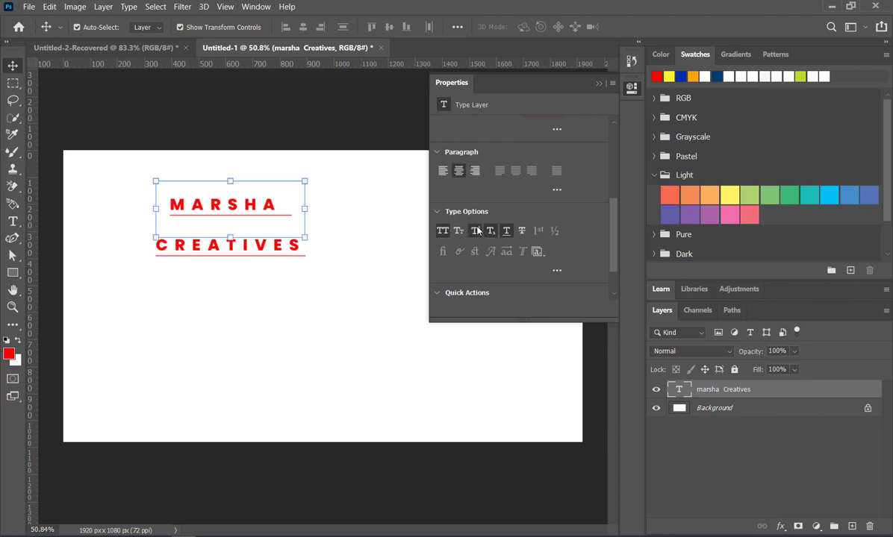
click(543, 254)
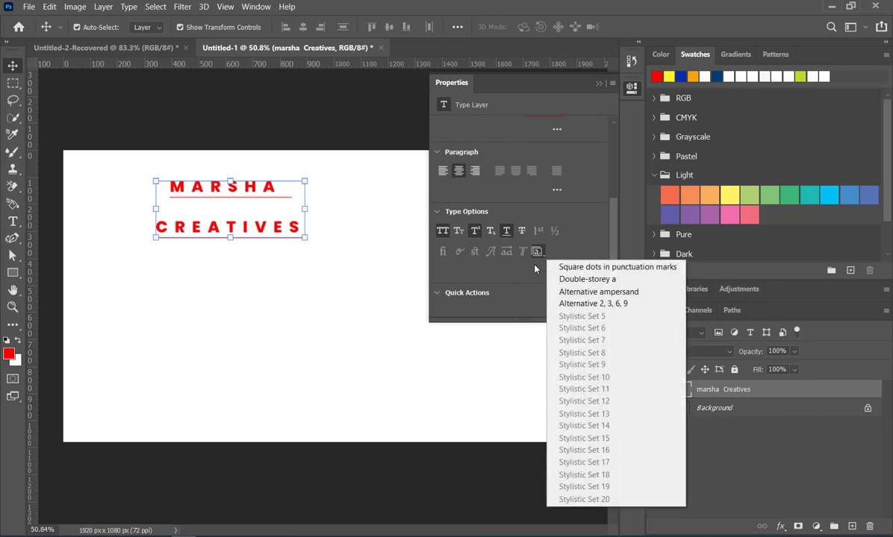
click(549, 255)
scroll(552, 253, up, 5)
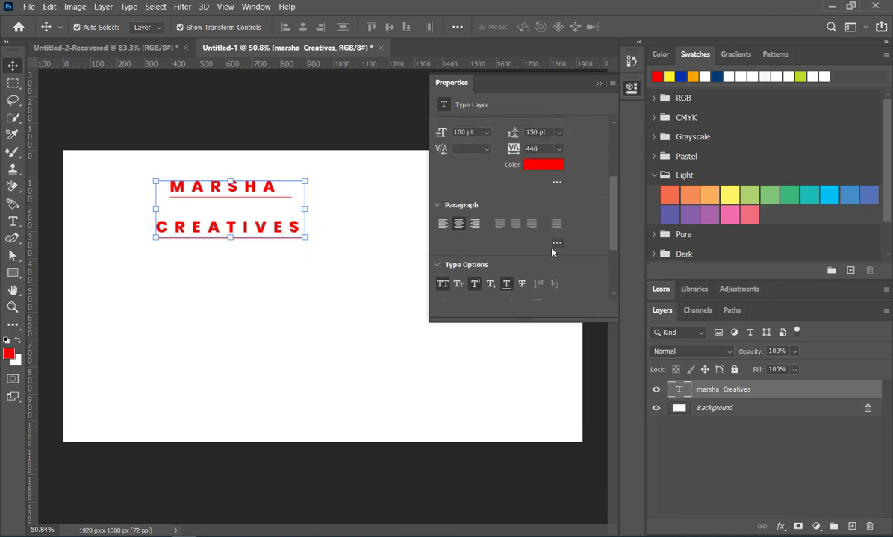
scroll(552, 252, up, 3)
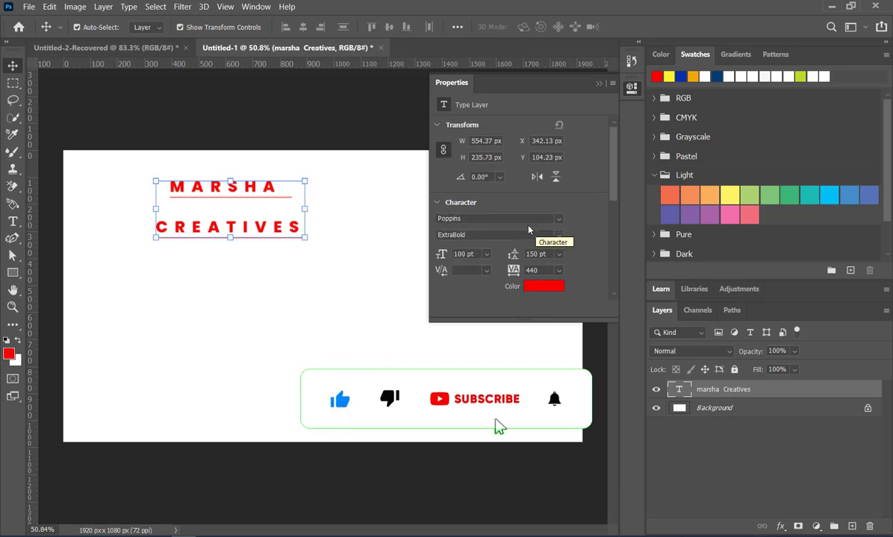
scroll(529, 230, down, 5)
scroll(529, 230, down, 2)
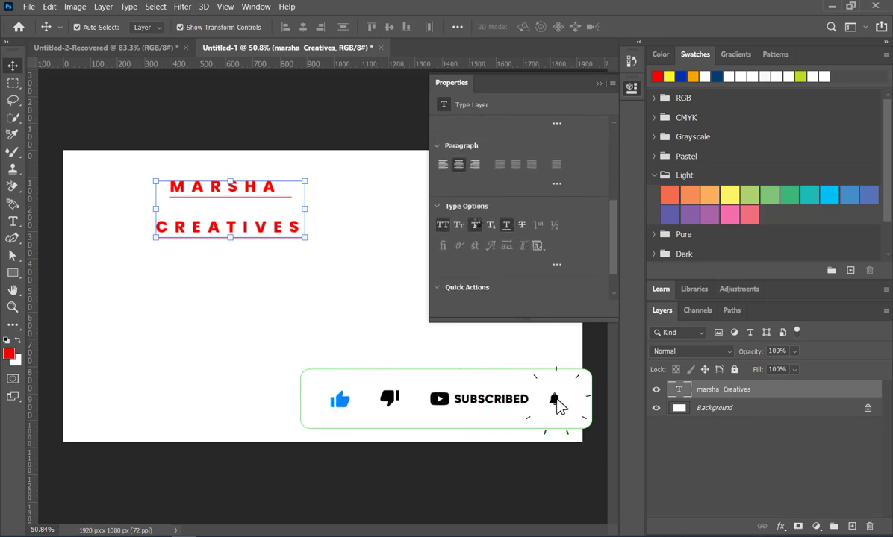
click(475, 224)
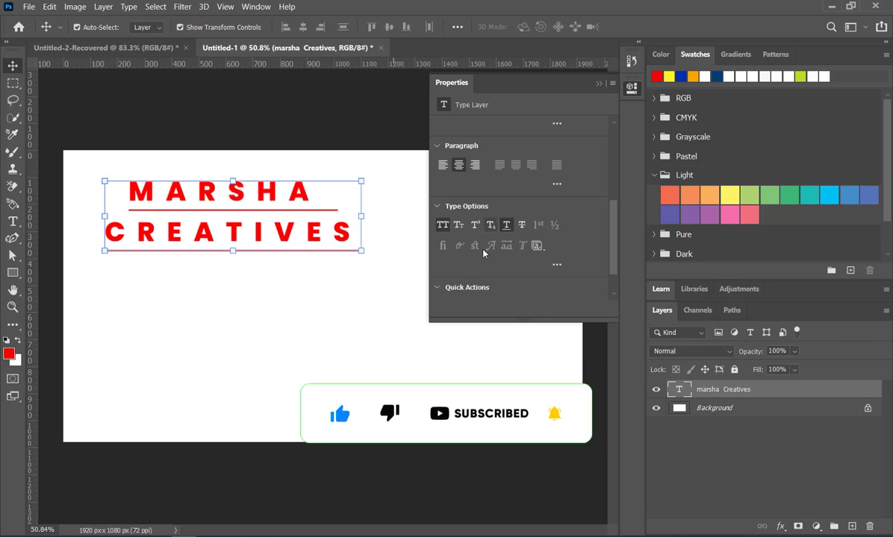
Move the heading toward the canvas's upper right and add the vertical text MARSHA CREATIVES in the free space on its left.
click(598, 83)
drag(273, 184, 465, 195)
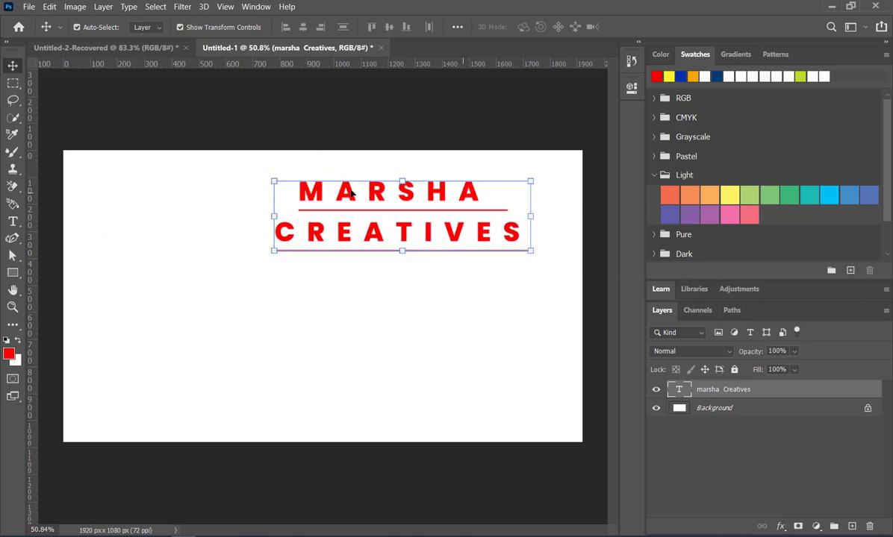
click(14, 221)
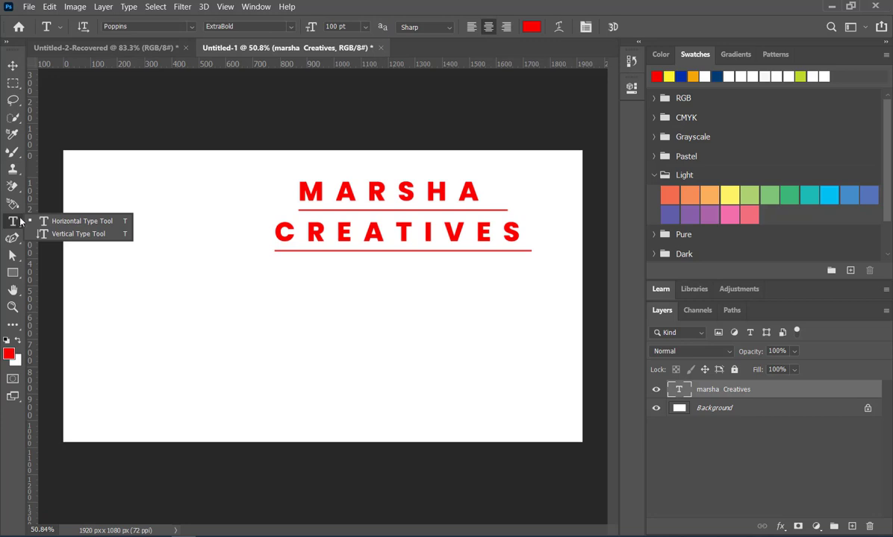
click(85, 235)
click(182, 191)
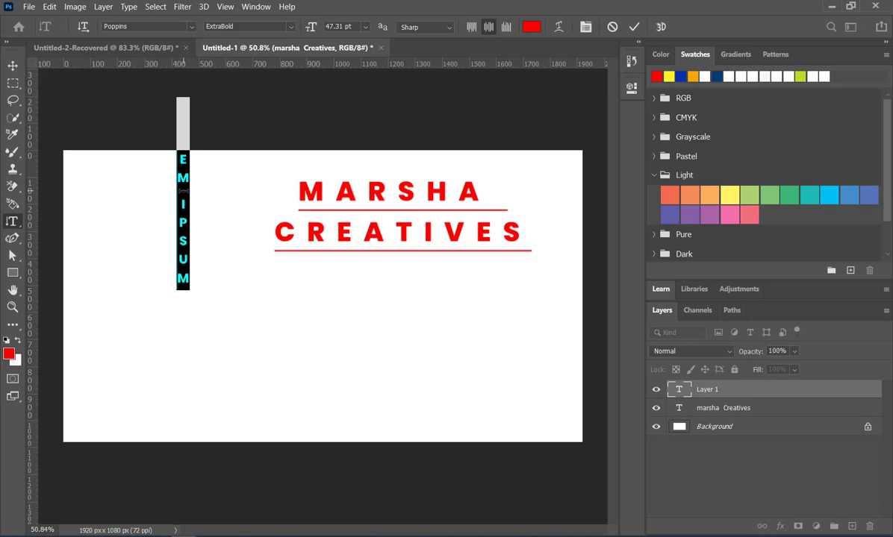
text(MARSHA CREATI)
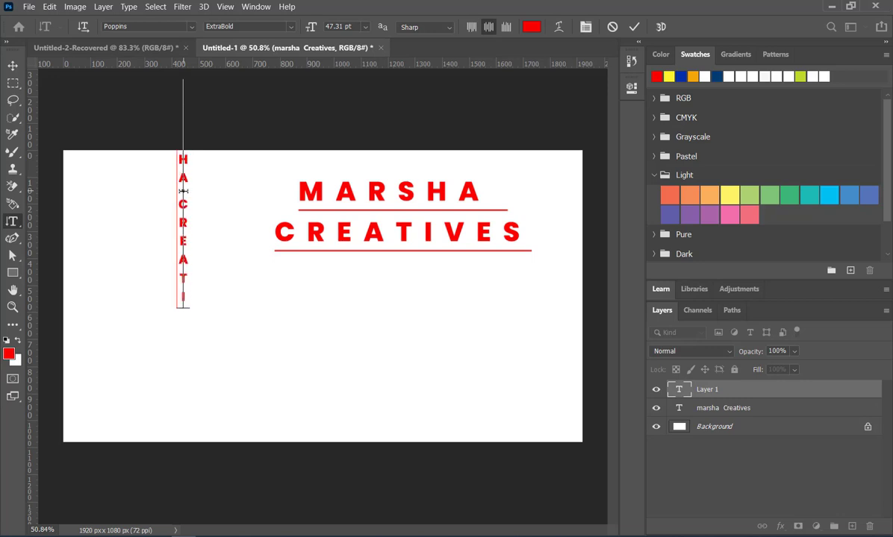
text(B)
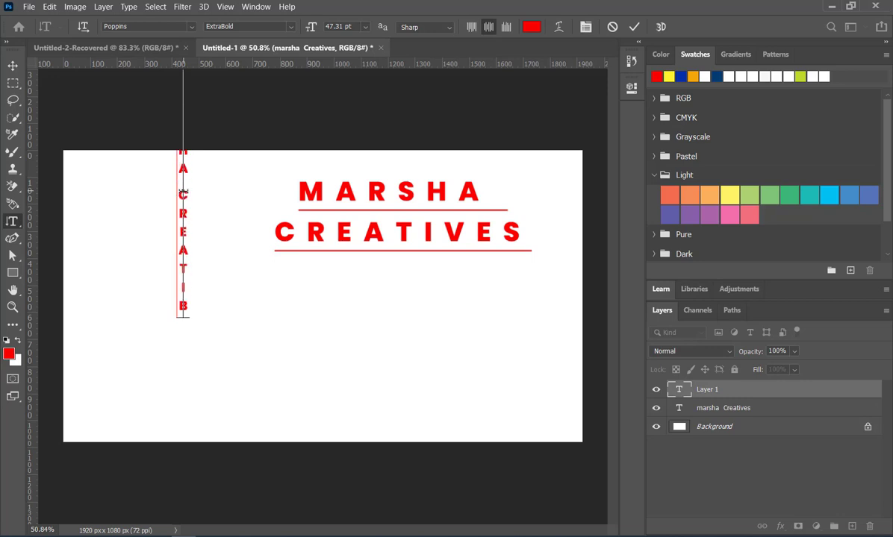
key(BackSpace)
text(VES)
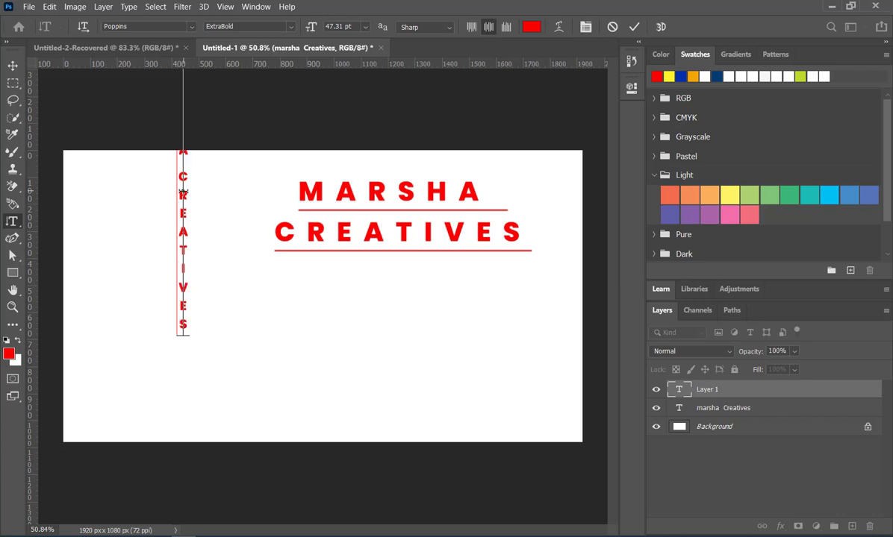
Move the vertical text fully onto the canvas near its left side and scale it to about 83%.
click(14, 67)
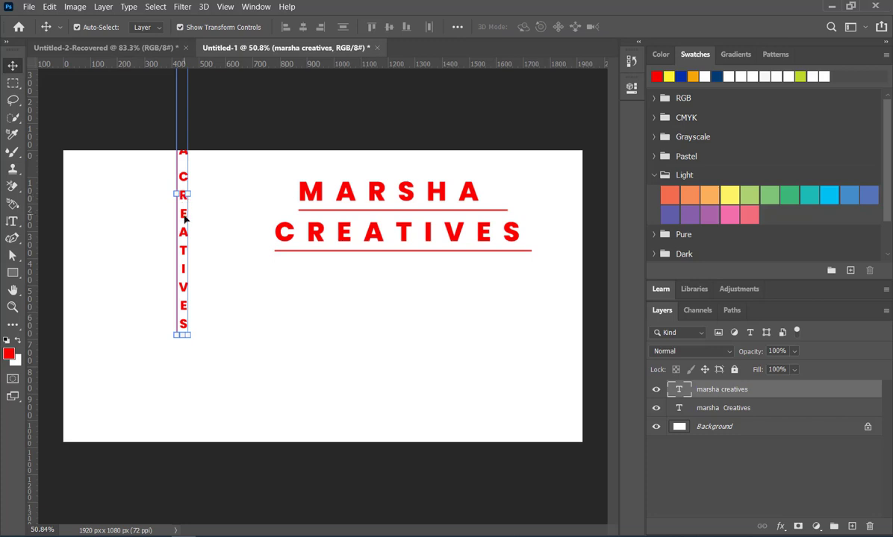
drag(183, 233, 159, 293)
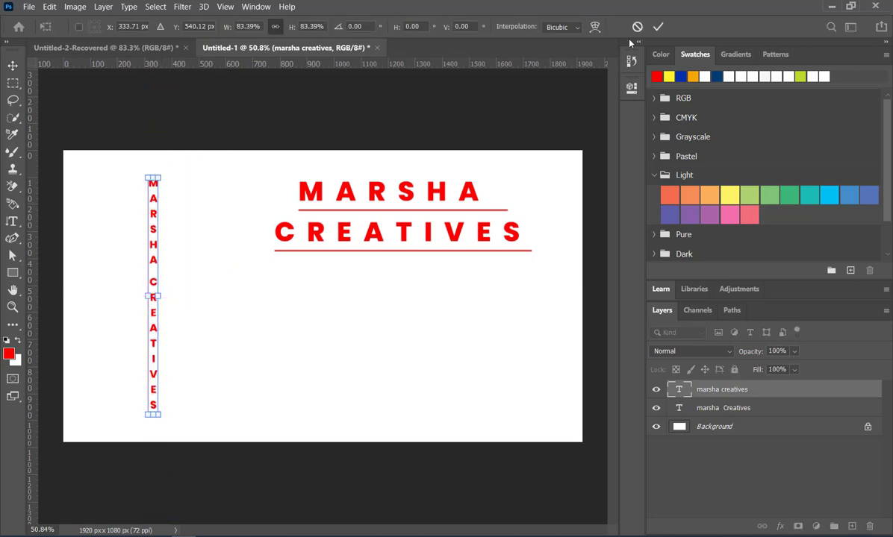
click(658, 27)
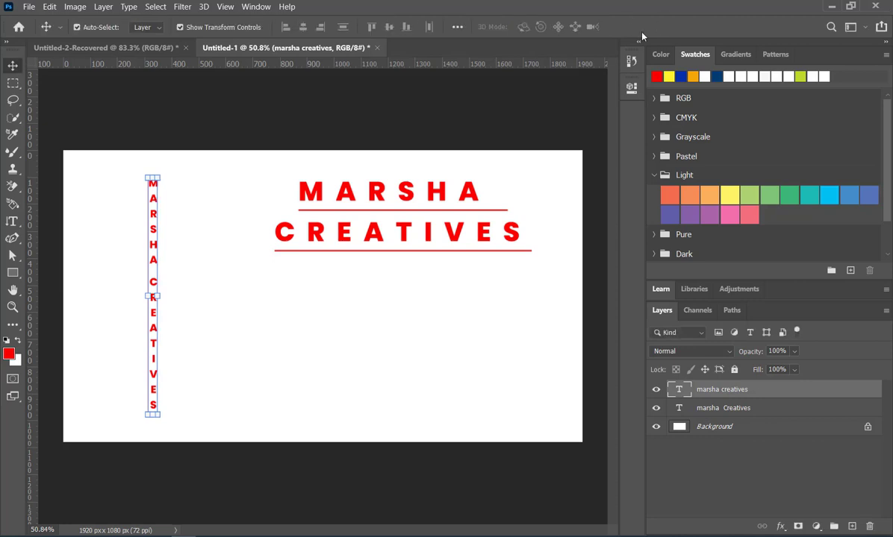
Examine the transform, character, paragraph and type option properties of the vertical text layer.
click(631, 88)
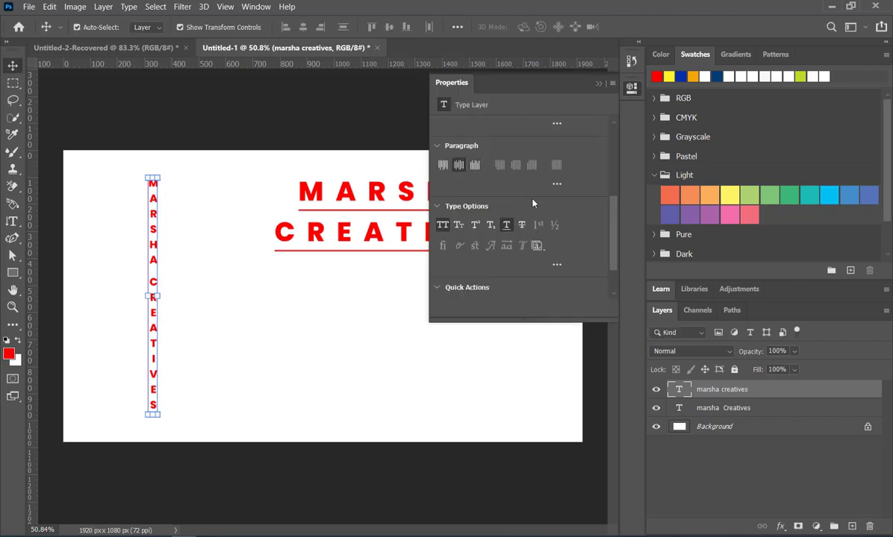
scroll(532, 201, up, 5)
scroll(548, 198, up, 2)
scroll(548, 197, down, 2)
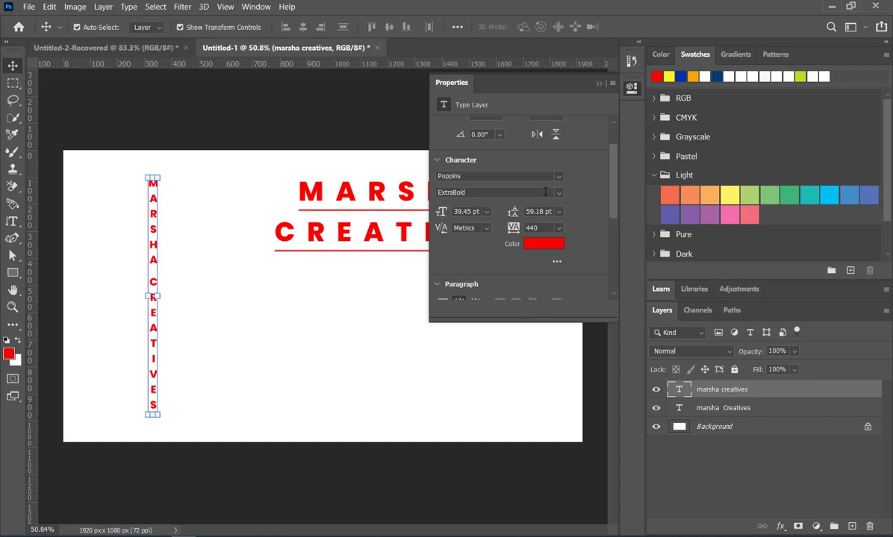
scroll(541, 179, up, 1)
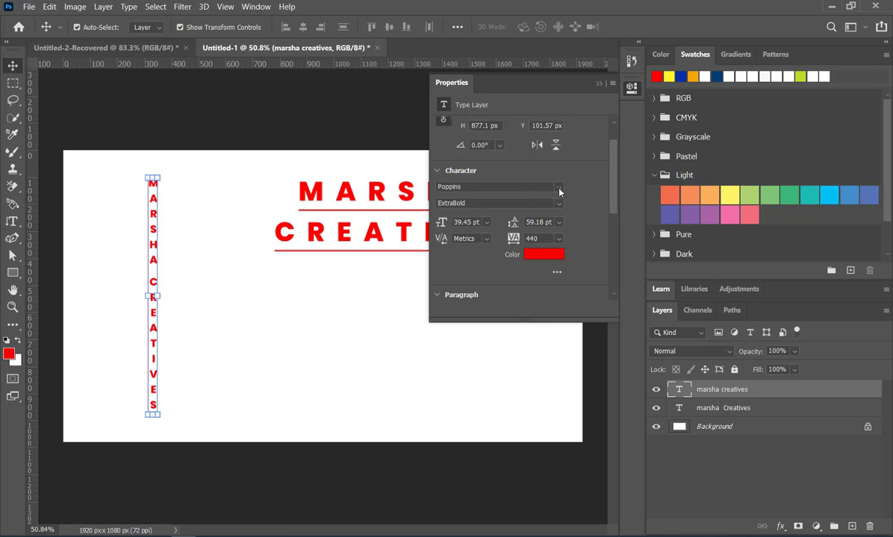
scroll(512, 200, down, 4)
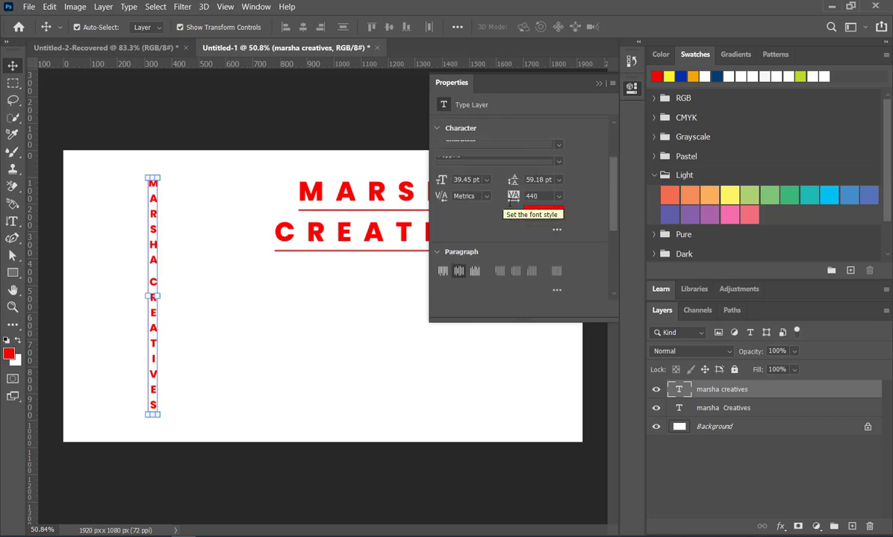
scroll(512, 200, down, 8)
click(598, 83)
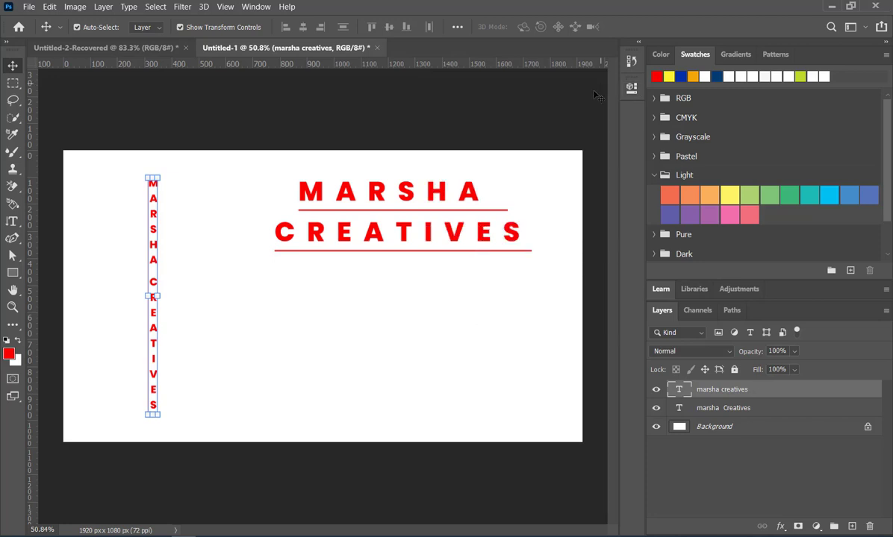
Move the horizontal heading closer to the vertical text and select the vertical text layer.
drag(403, 197, 339, 207)
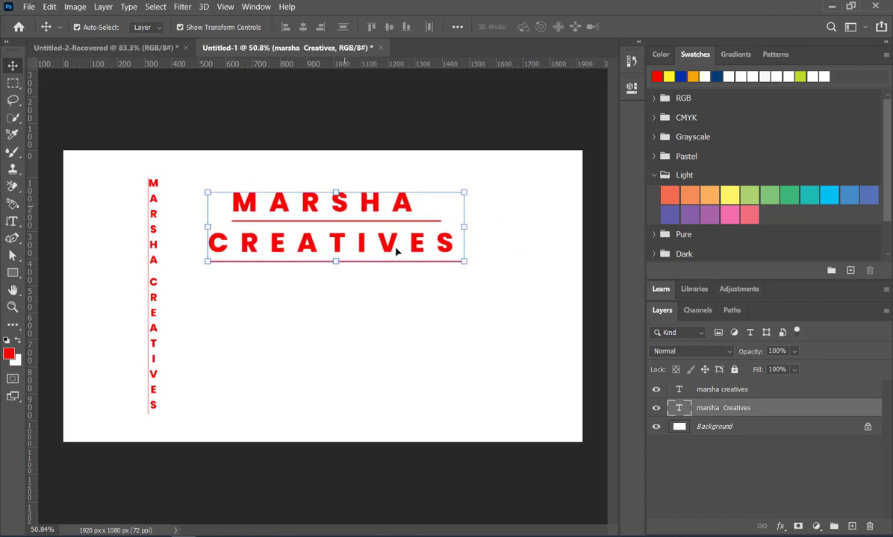
click(738, 395)
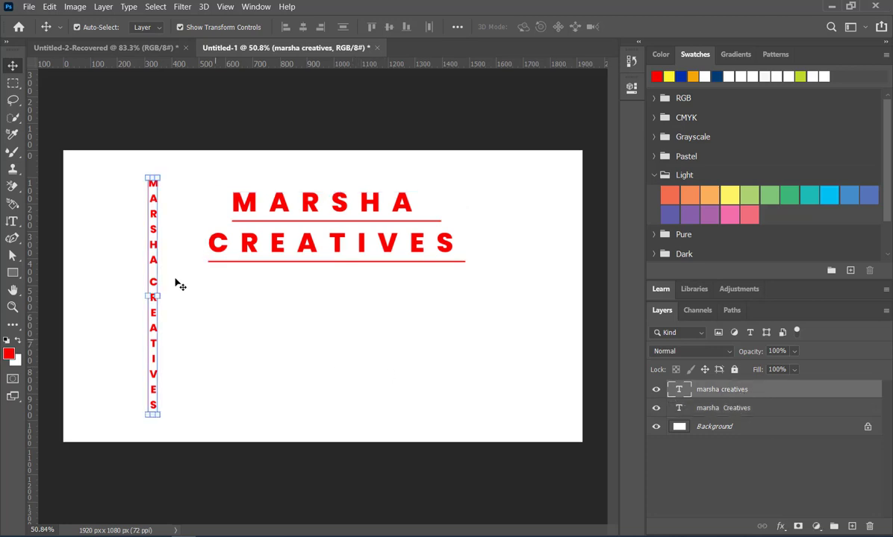
Apply a drop shadow to the horizontal heading with 64% opacity, 0° angle, 134 px distance, 13% spread and 57 px size.
click(739, 410)
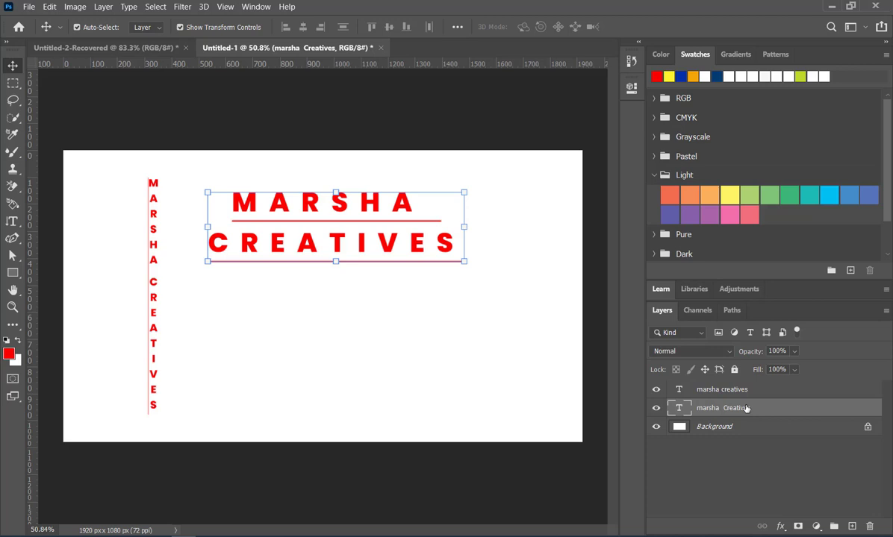
double_click(803, 410)
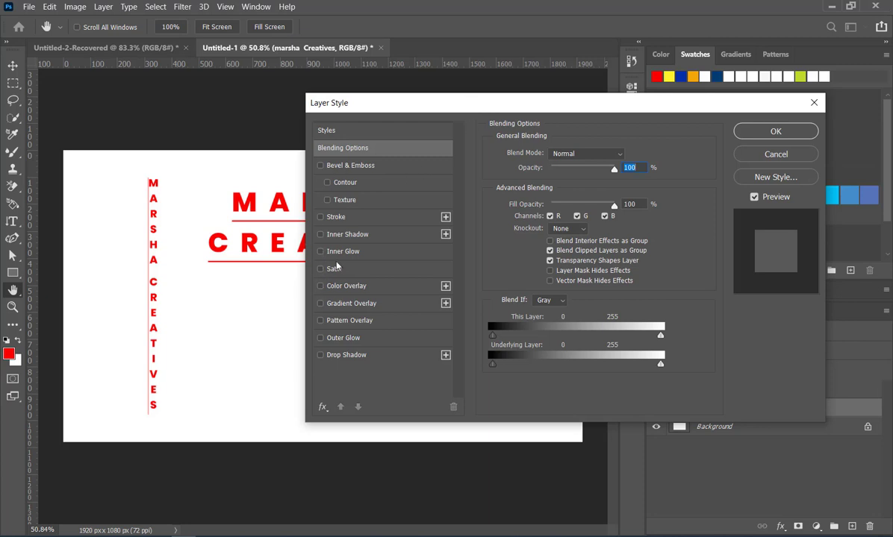
drag(392, 104, 423, 108)
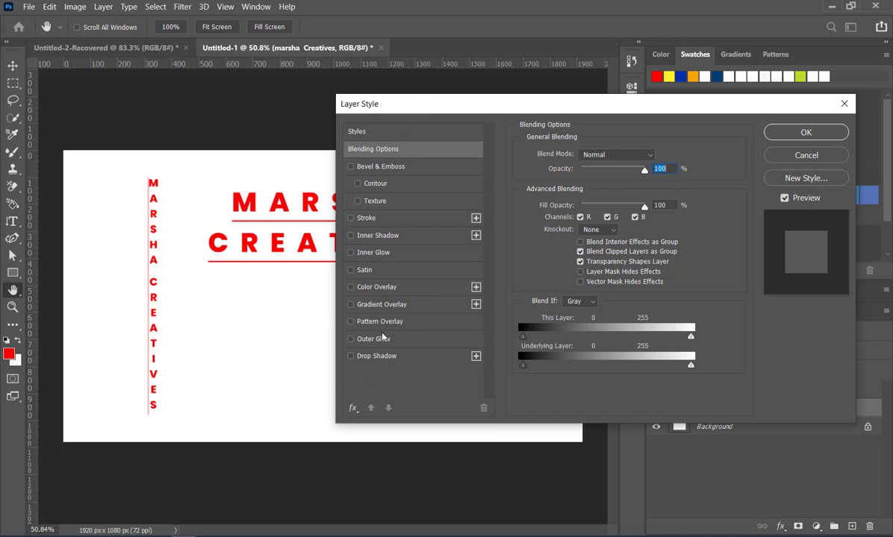
click(377, 361)
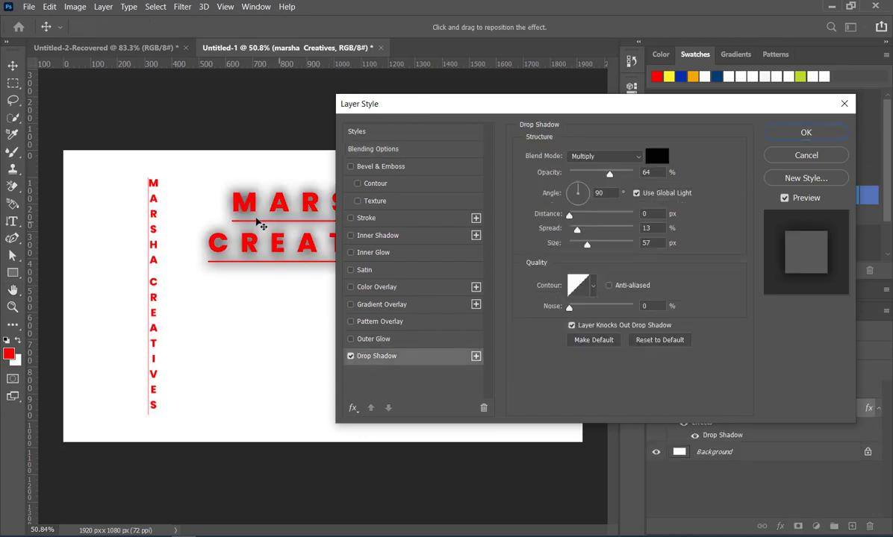
drag(286, 210, 248, 209)
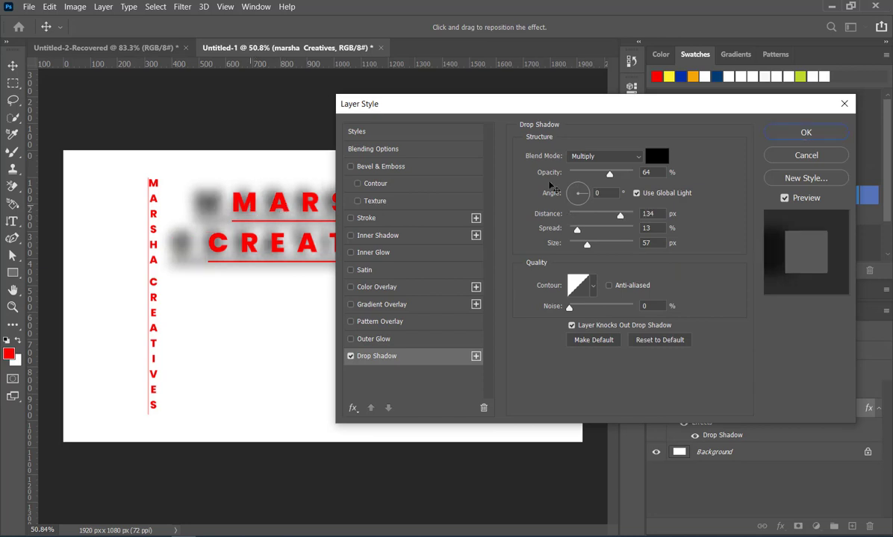
click(803, 136)
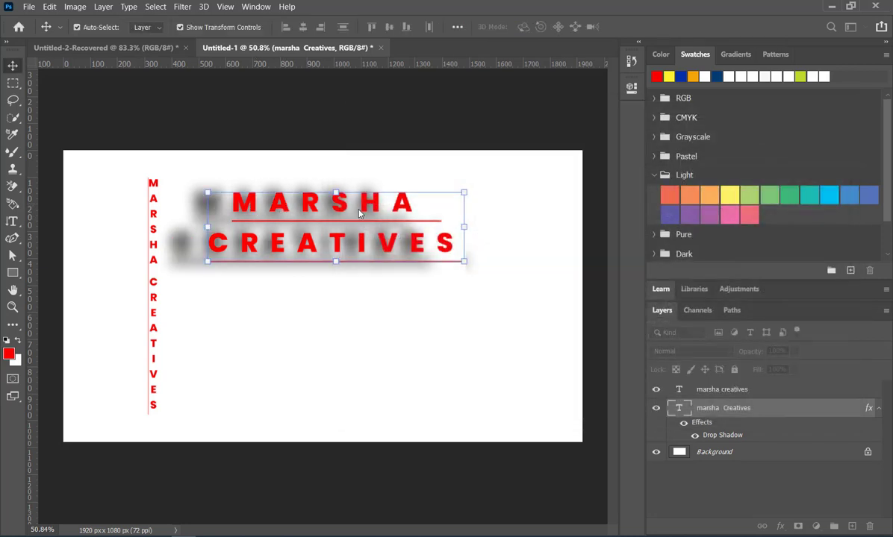
Move the shadowed heading to the left part of the canvas and hide the vertical text layer.
drag(368, 209, 226, 215)
click(158, 338)
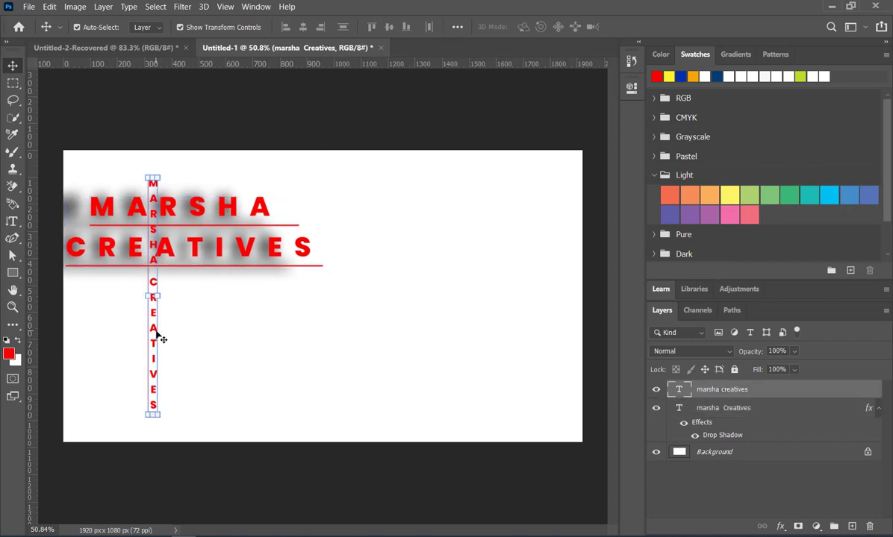
click(656, 389)
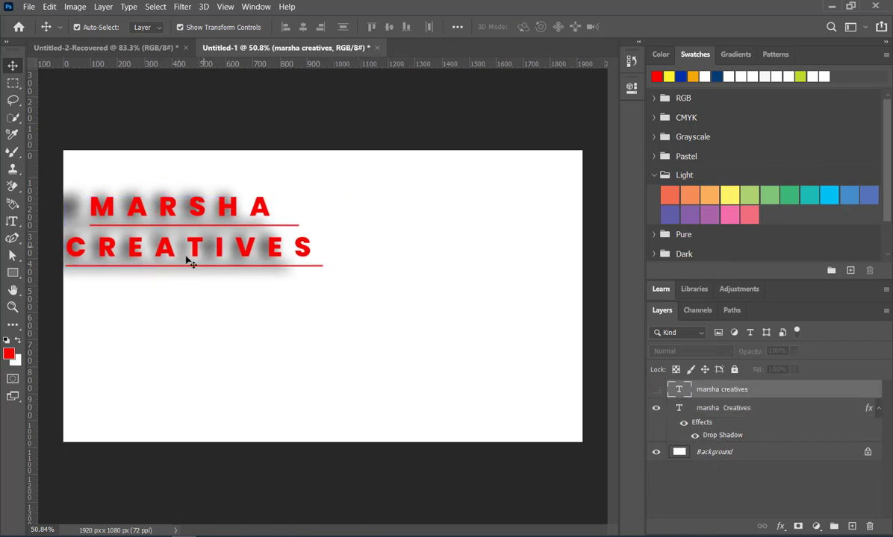
drag(200, 256, 210, 254)
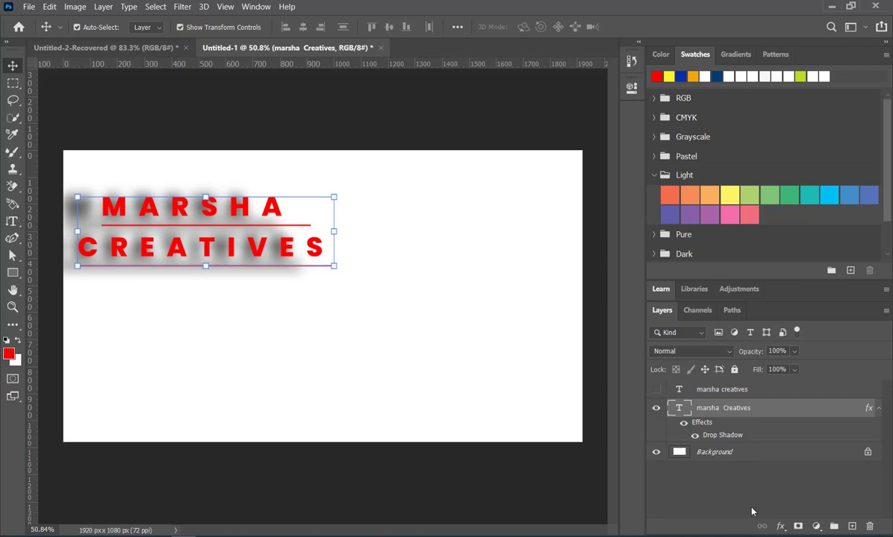
Compare the heading with and without its drop shadow and reset the shadow settings to their defaults.
double_click(785, 411)
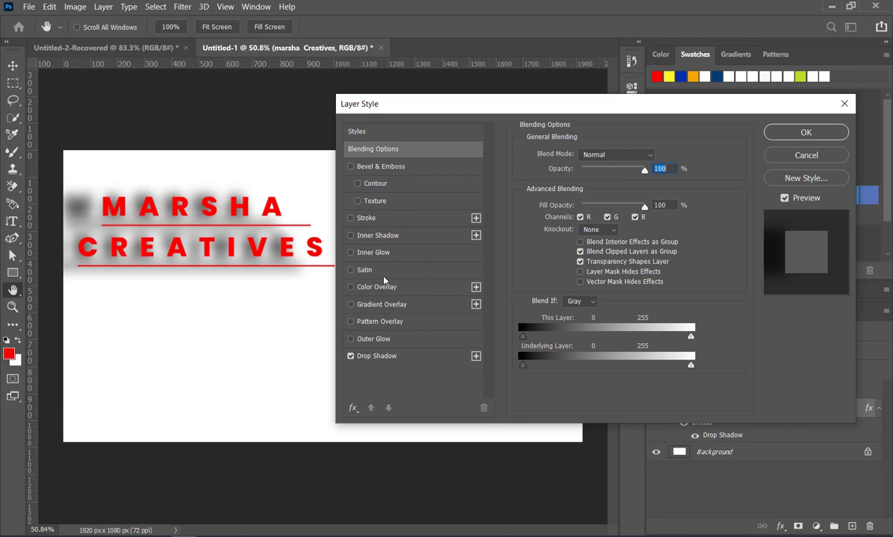
click(349, 356)
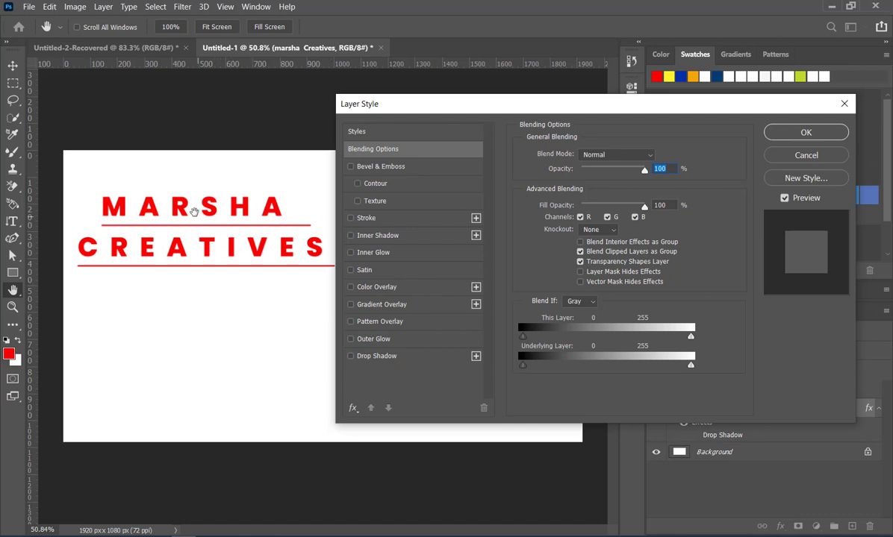
click(350, 356)
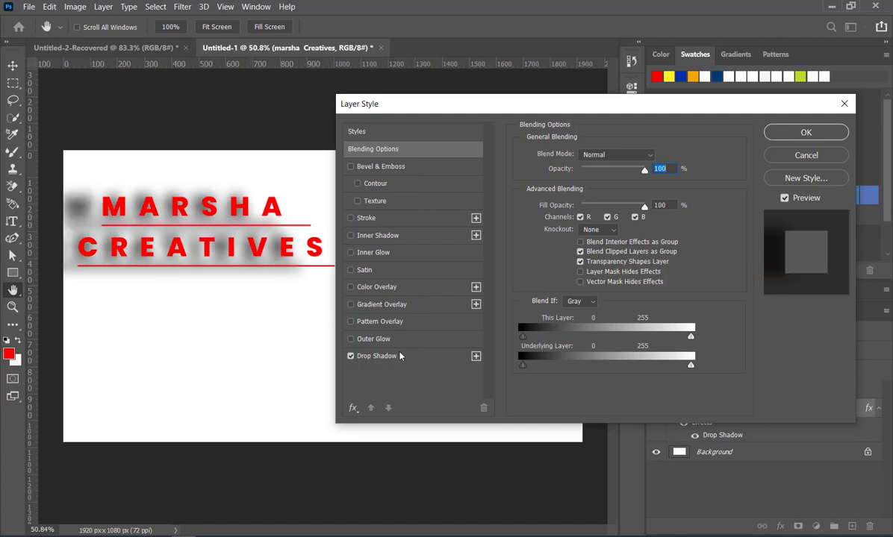
click(424, 358)
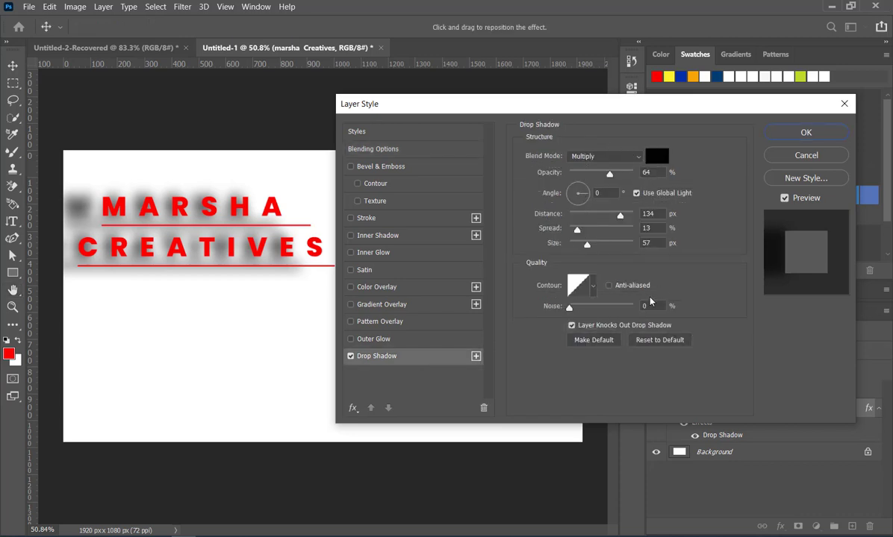
click(658, 340)
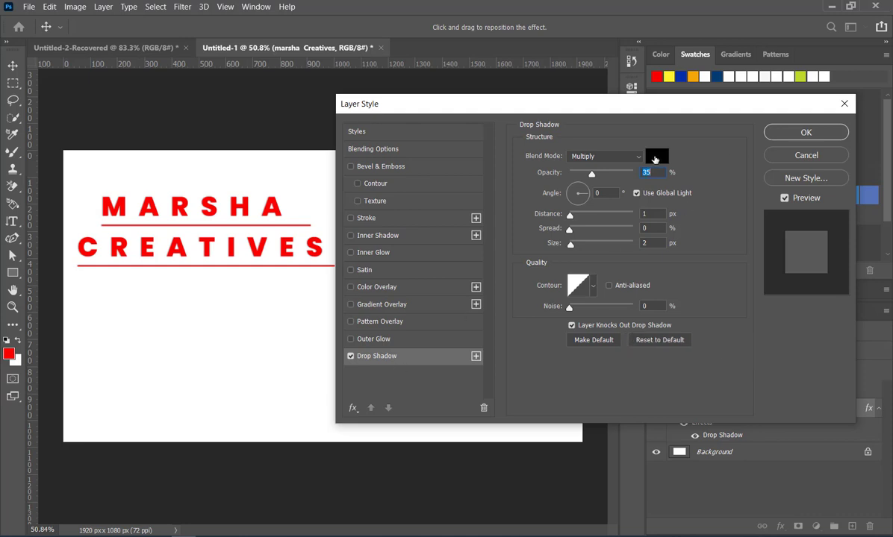
Set the drop shadow's opacity to 66% and its blend mode to Normal, trying Dissolve for comparison.
click(655, 159)
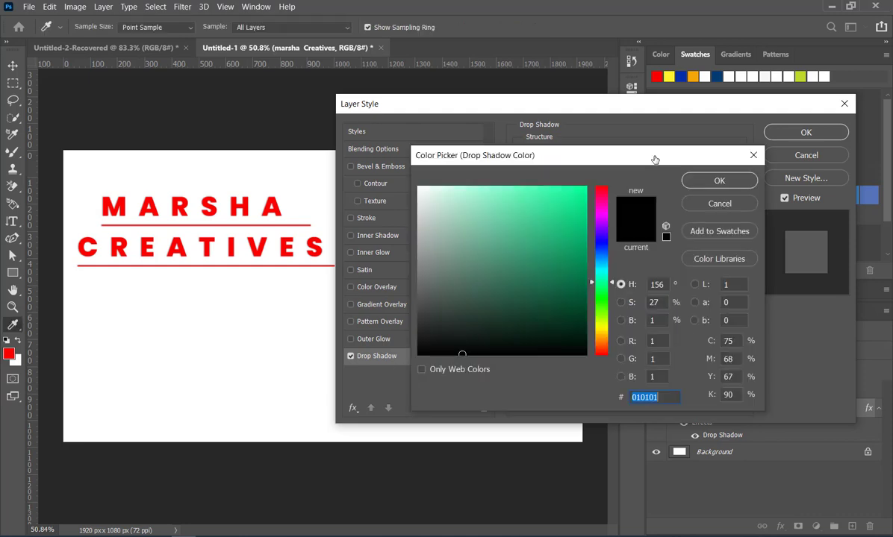
click(754, 153)
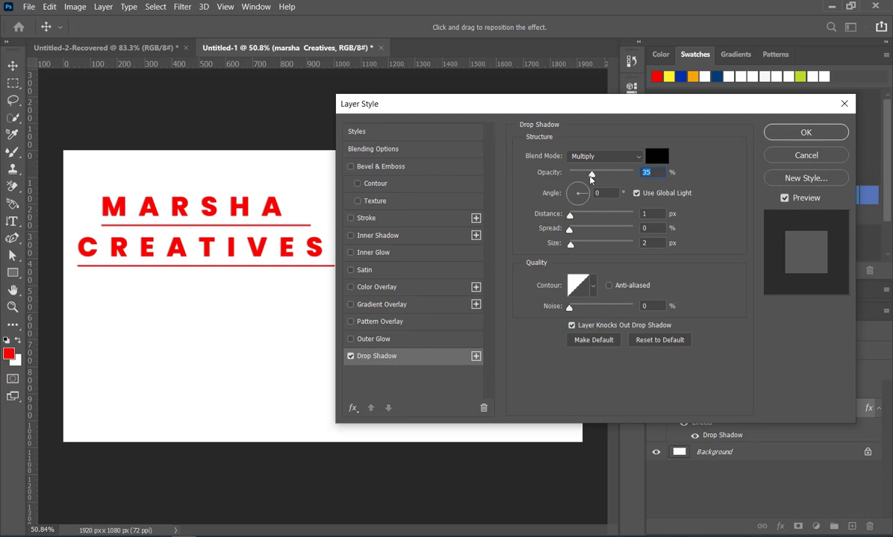
mouse_move(608, 177)
mouse_down()
mouse_move(586, 174)
mouse_move(609, 173)
mouse_up()
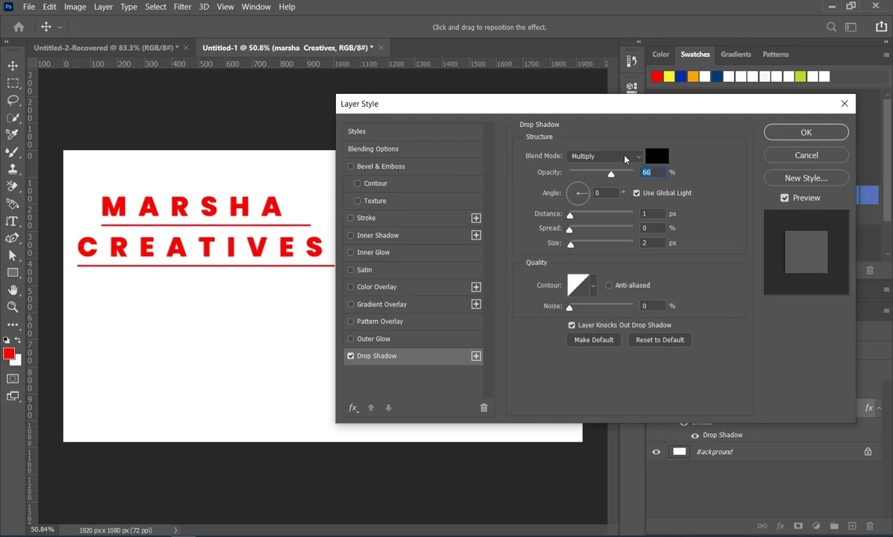
click(620, 158)
click(616, 168)
click(620, 157)
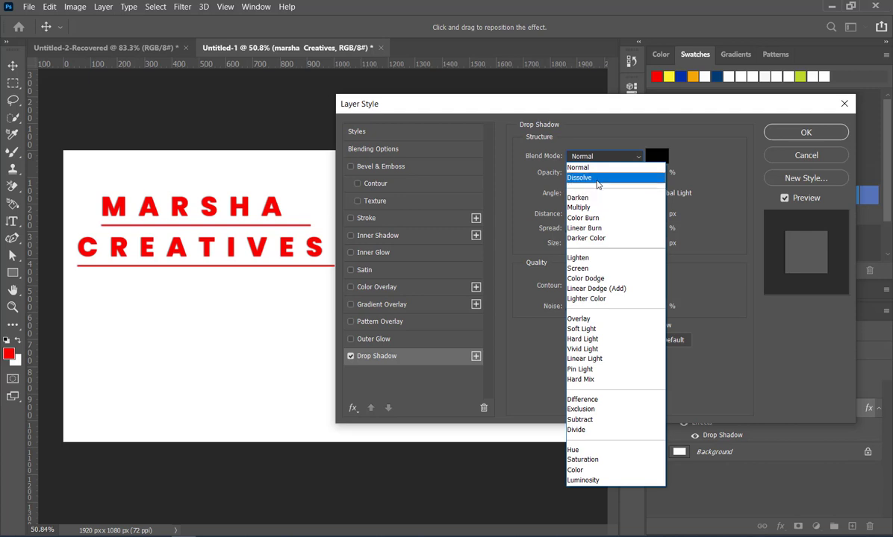
click(578, 177)
click(594, 157)
click(597, 168)
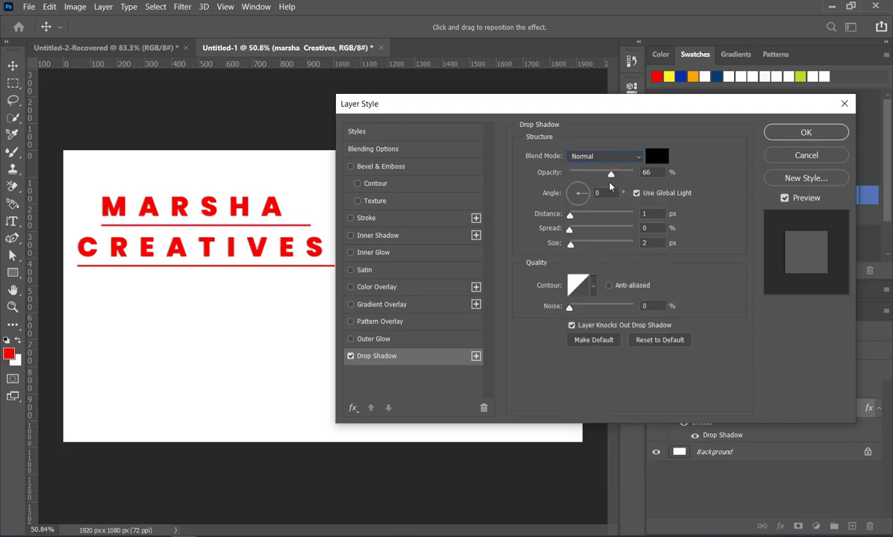
Set the drop shadow's distance to 16 px, spread to 19% and size to 7 px, and switch the shadow off.
drag(570, 217, 580, 248)
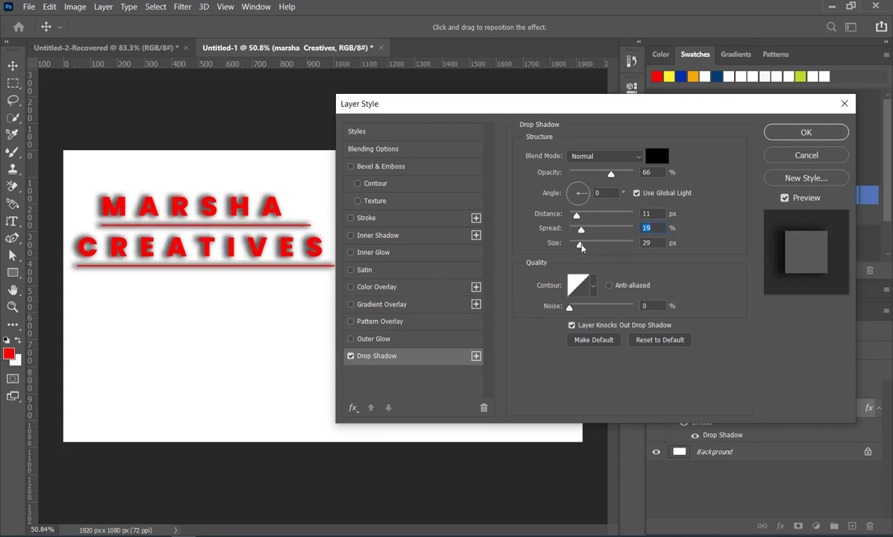
drag(576, 215, 575, 249)
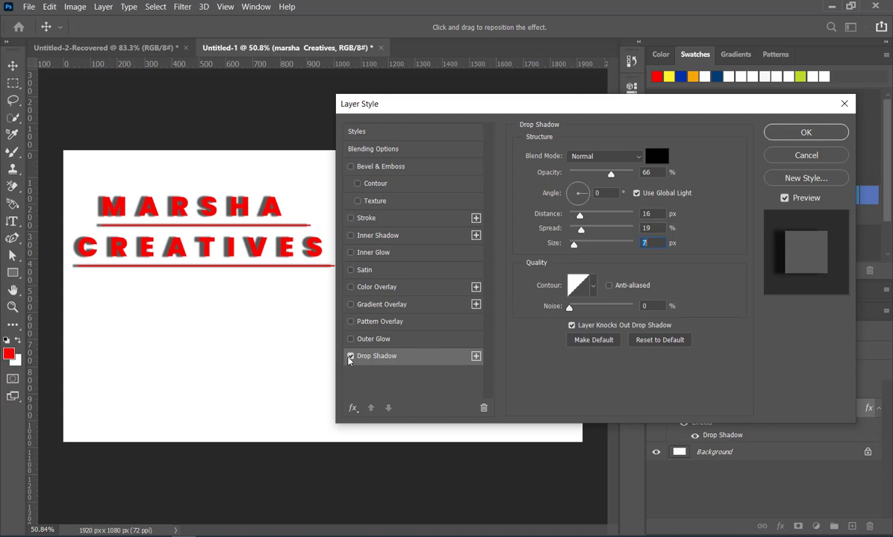
click(350, 356)
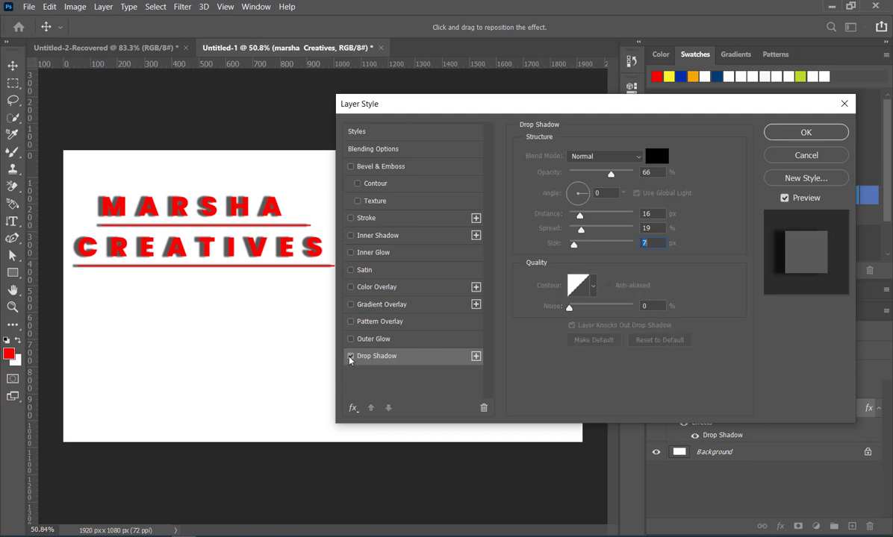
Add a stroke to the horizontal heading and set its color to black (000000).
click(351, 218)
click(399, 221)
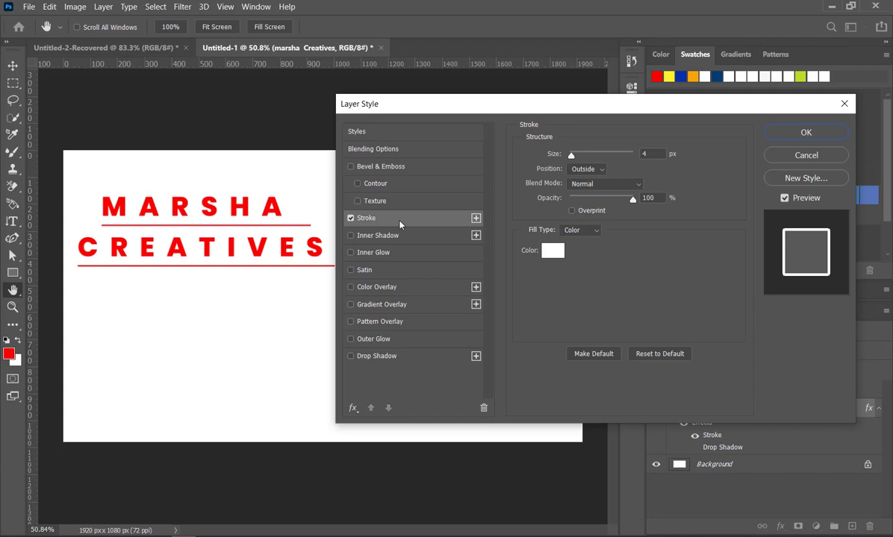
click(551, 252)
click(581, 203)
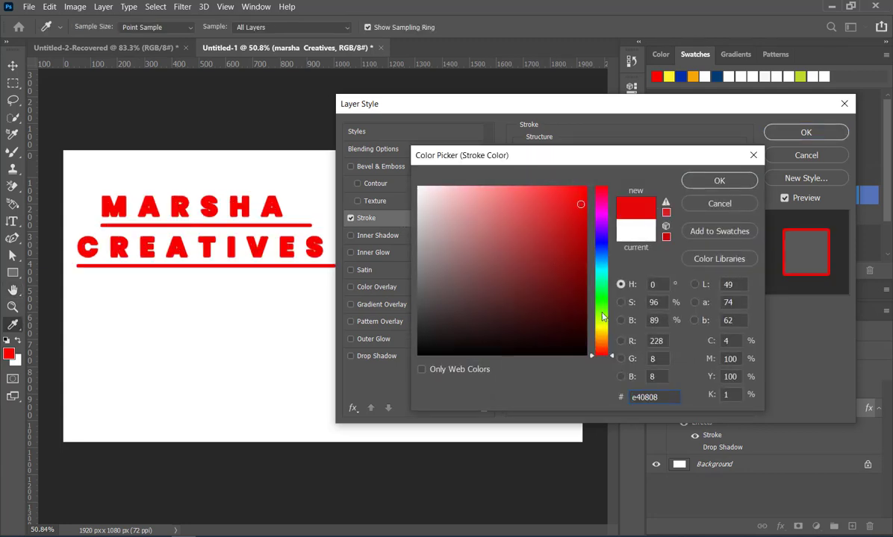
drag(575, 344, 588, 357)
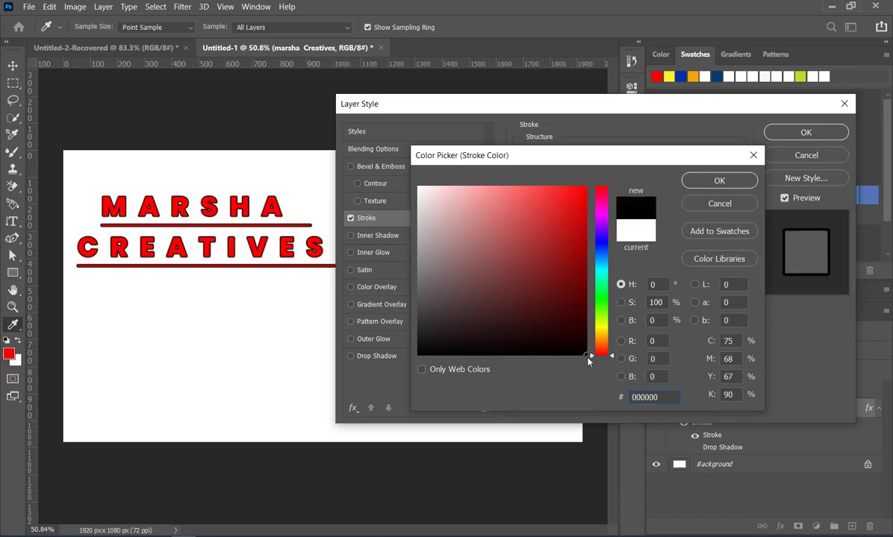
click(718, 182)
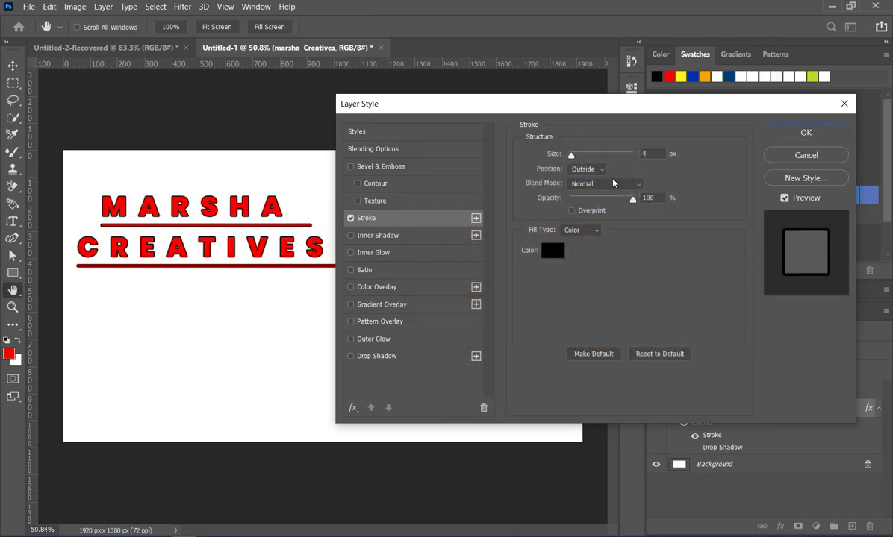
Try a 9 px stroke on the heading, and set the stroke's position to Inside and its size to 5 px.
mouse_move(571, 155)
mouse_down()
mouse_move(597, 160)
mouse_move(576, 160)
mouse_up()
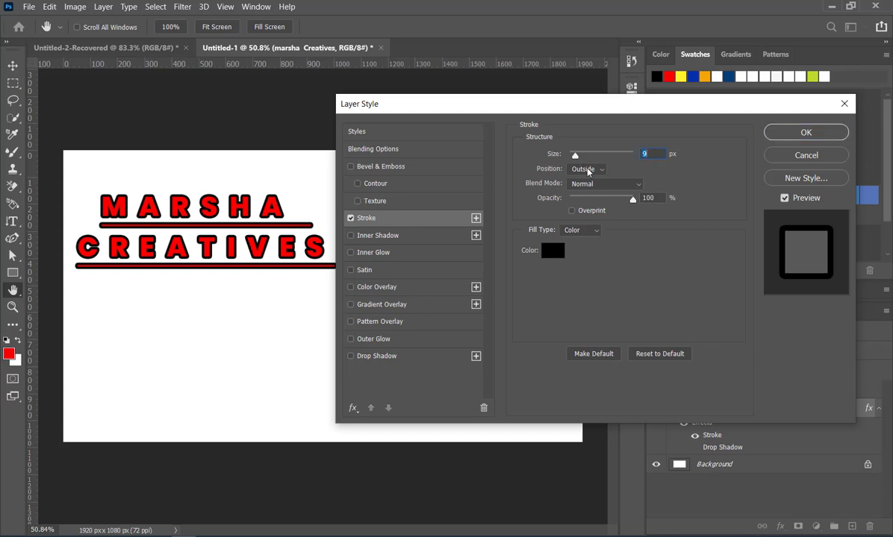
click(595, 171)
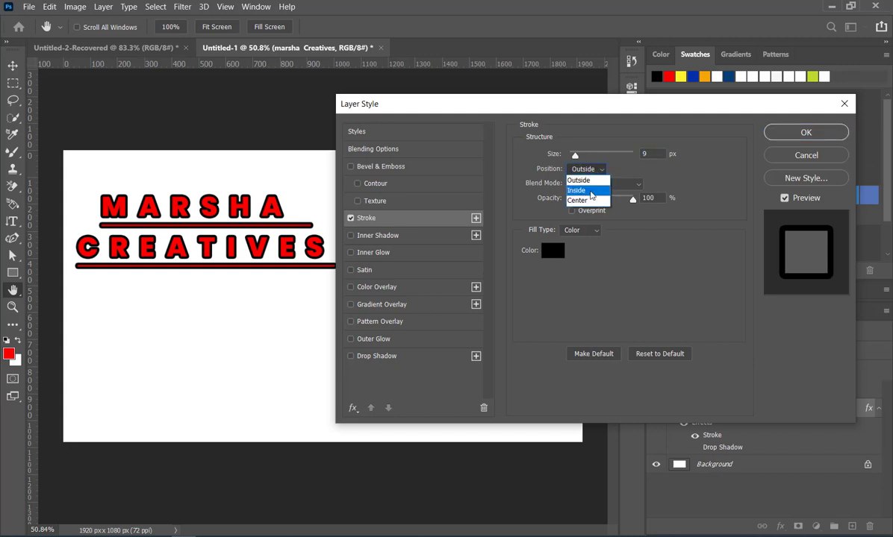
click(592, 191)
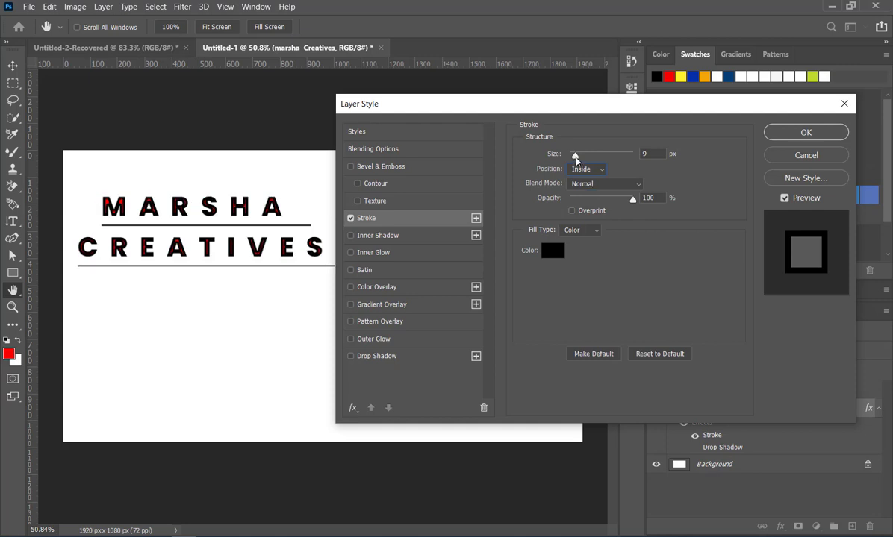
mouse_move(575, 155)
mouse_down()
mouse_move(585, 154)
mouse_move(572, 156)
mouse_up()
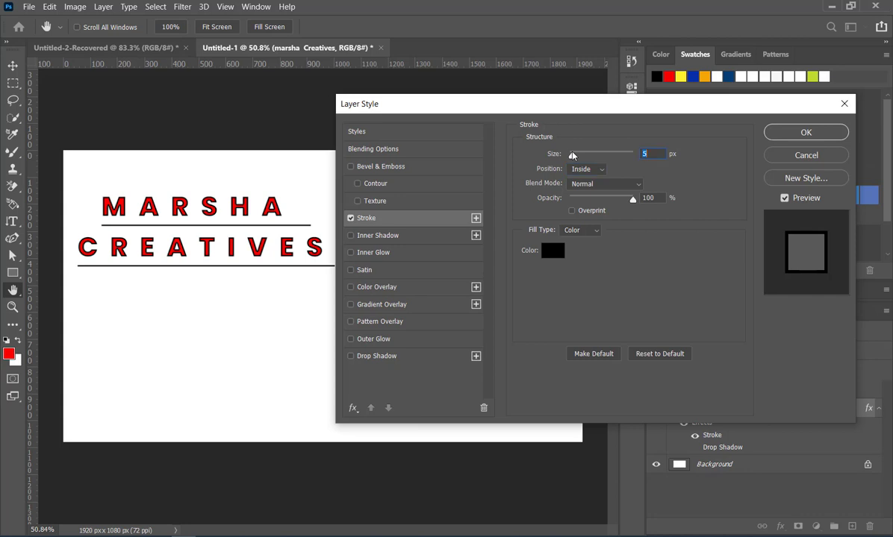
Compare the Outside and Center stroke positions, keep Outside, and set the stroke's blend mode to Dissolve.
click(586, 168)
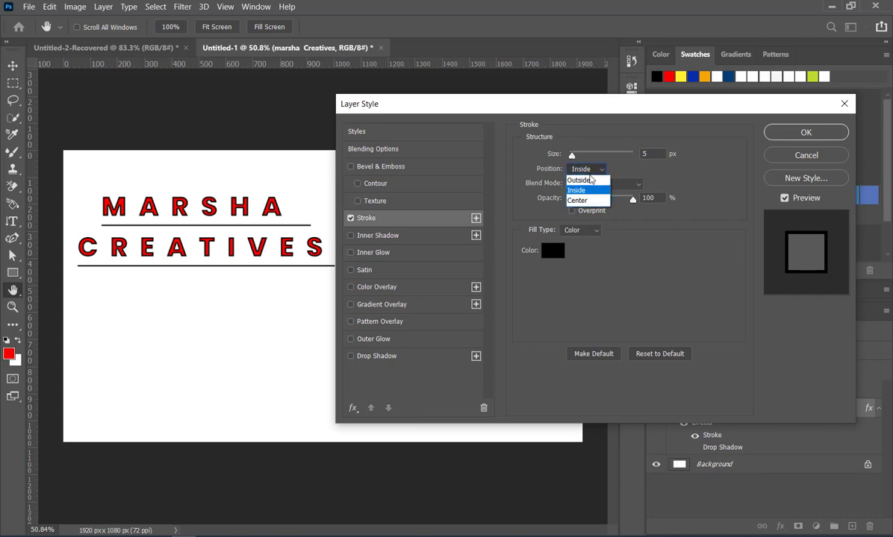
click(588, 182)
click(588, 169)
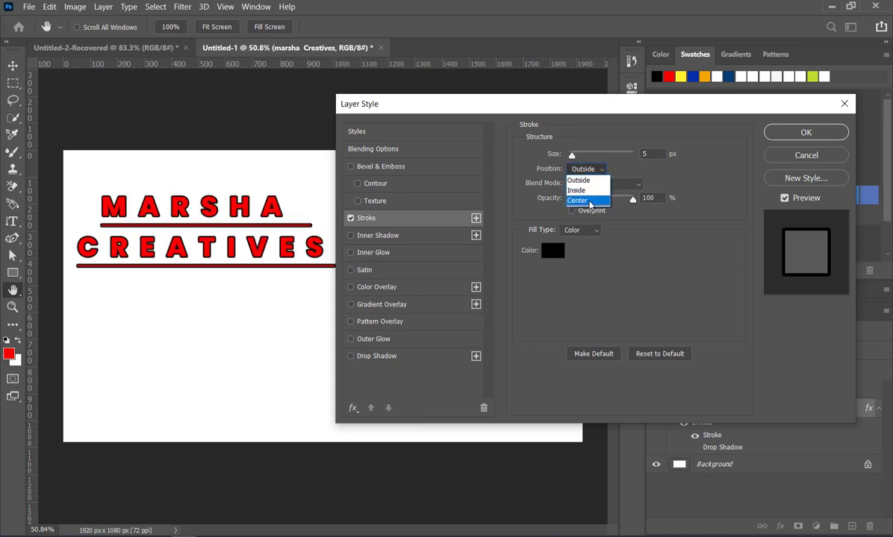
click(590, 203)
click(589, 170)
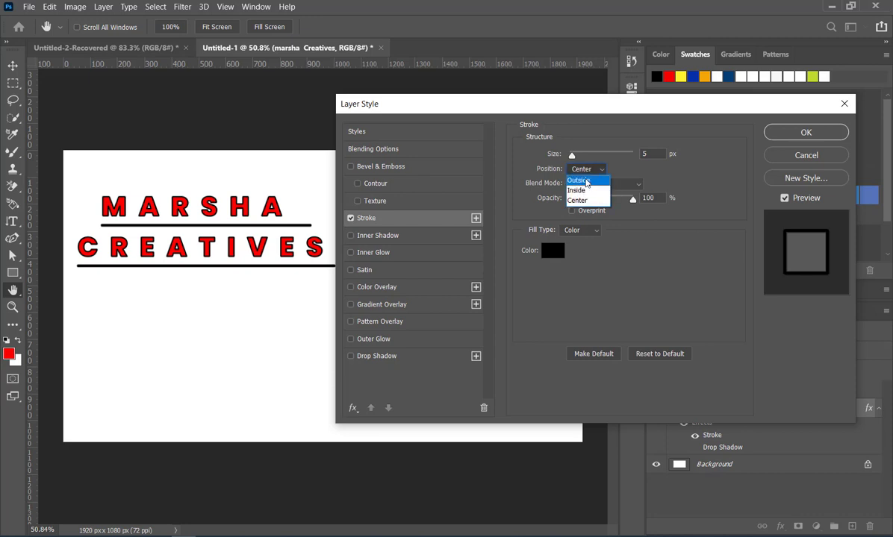
click(592, 181)
click(592, 185)
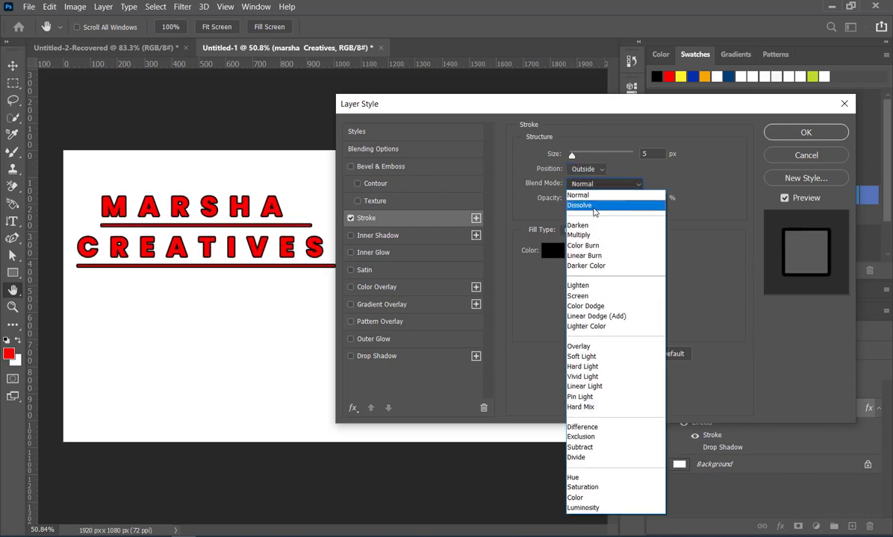
click(594, 206)
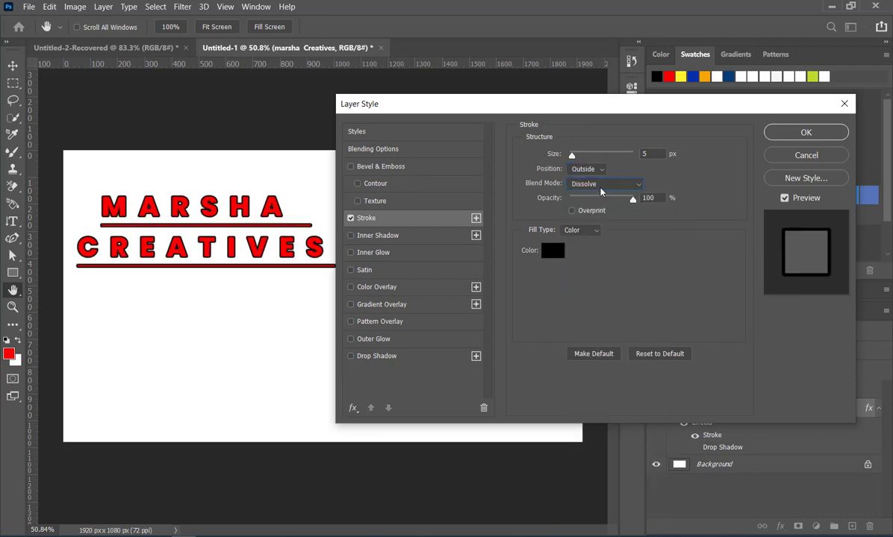
Try the Lighten, Hard Light, Exclusion and Multiply blend modes on the heading's stroke.
click(597, 185)
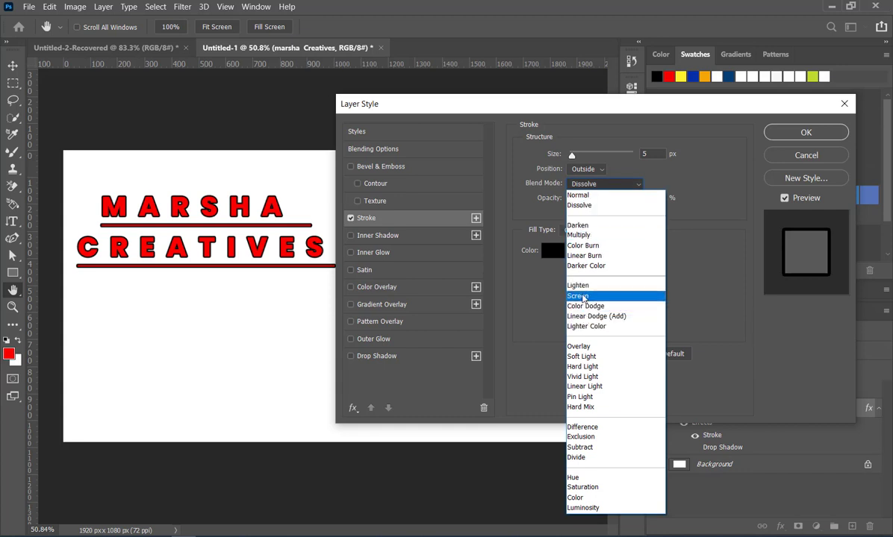
click(584, 285)
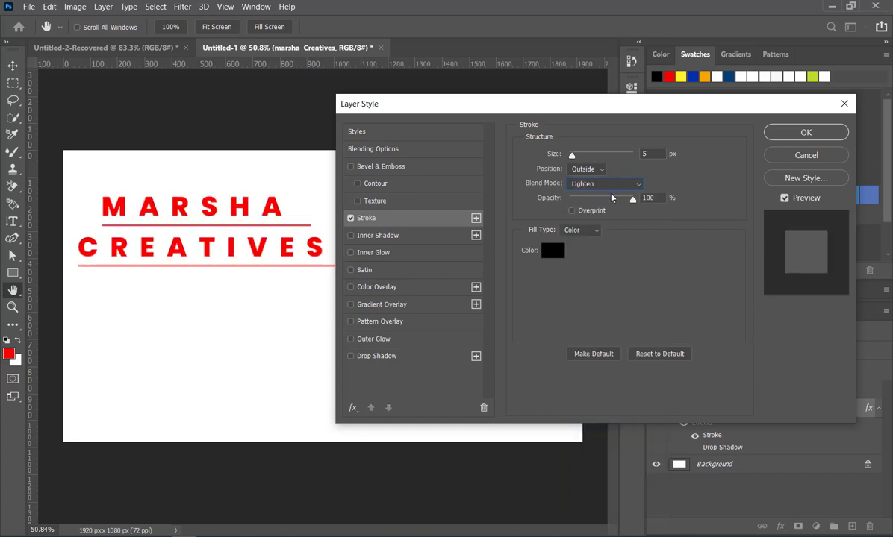
click(605, 185)
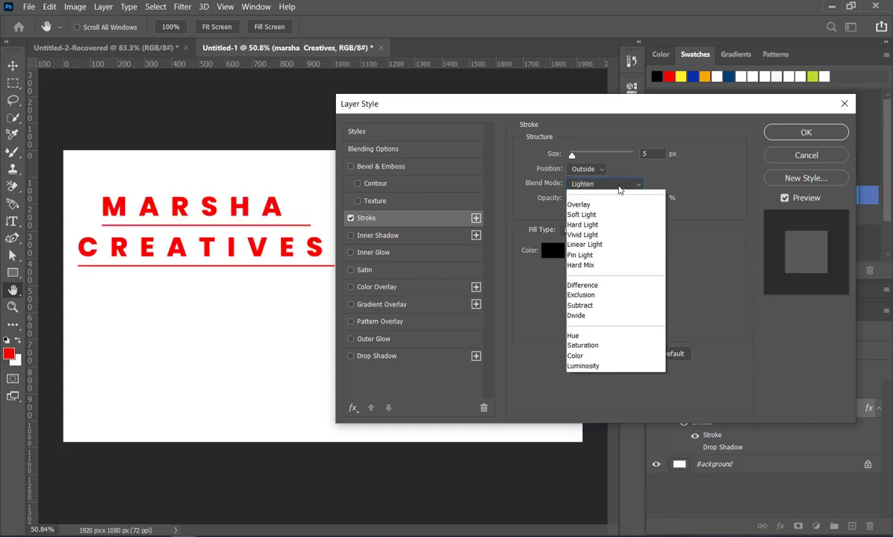
click(584, 370)
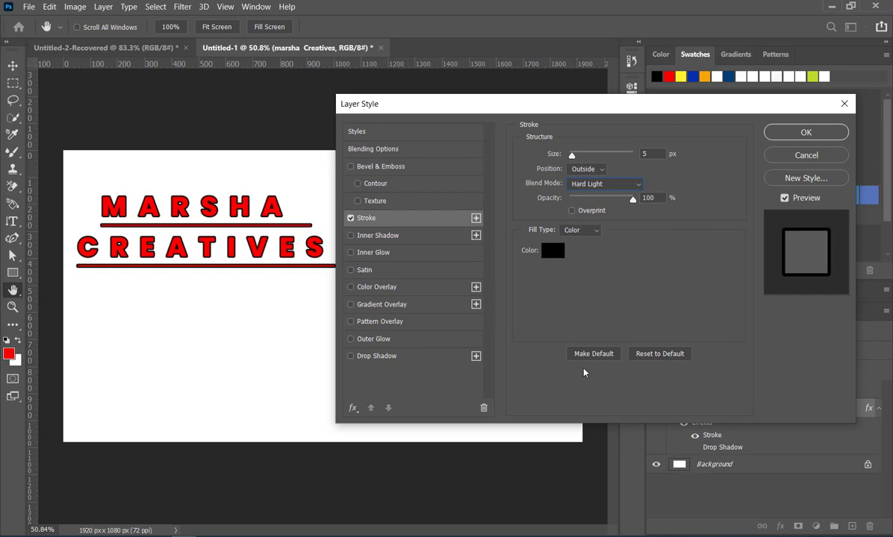
click(615, 184)
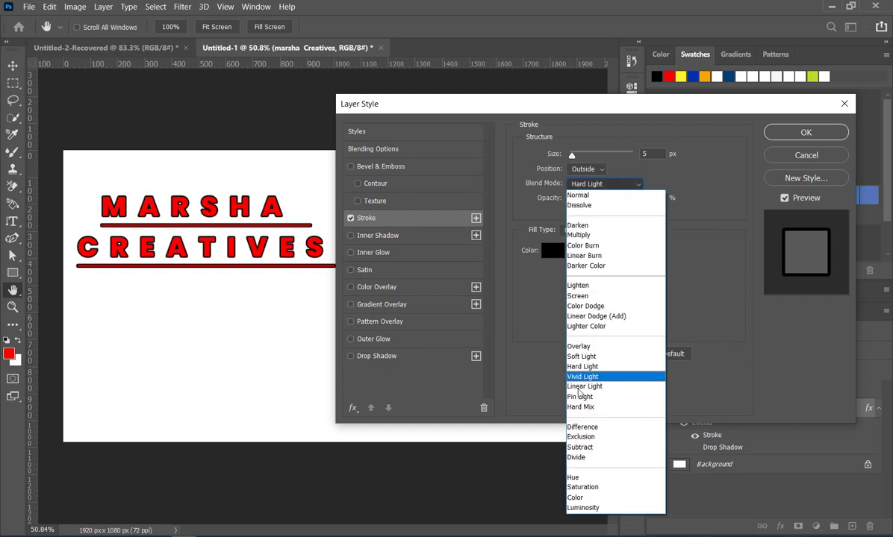
click(580, 437)
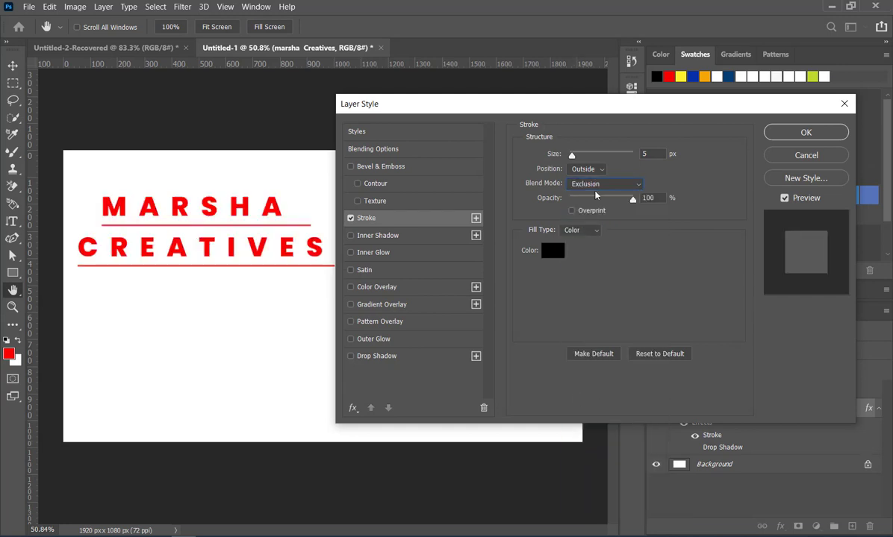
click(572, 184)
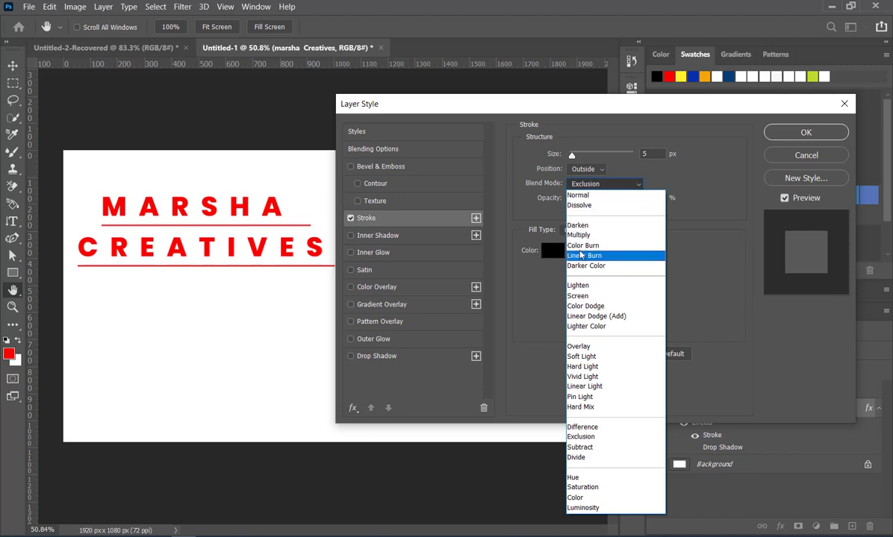
click(581, 235)
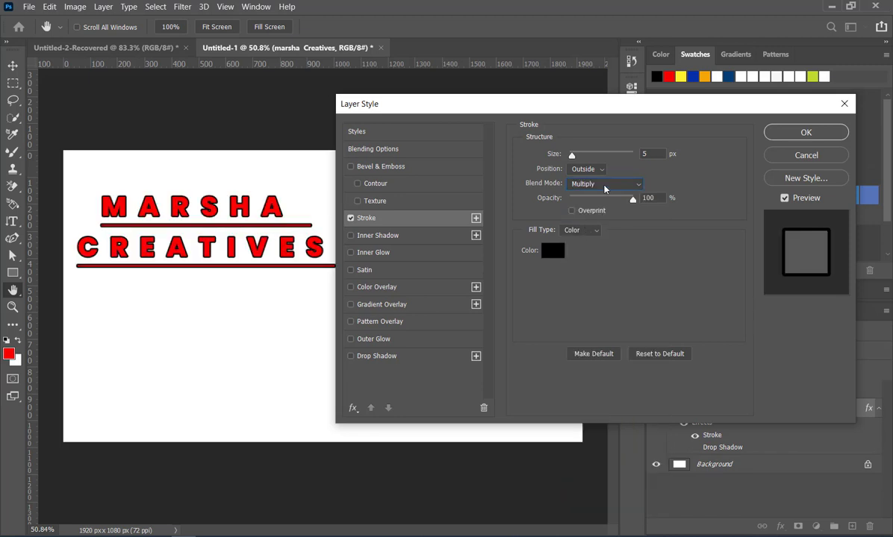
Set the stroke's blend mode to Normal and its opacity to 77%.
click(578, 183)
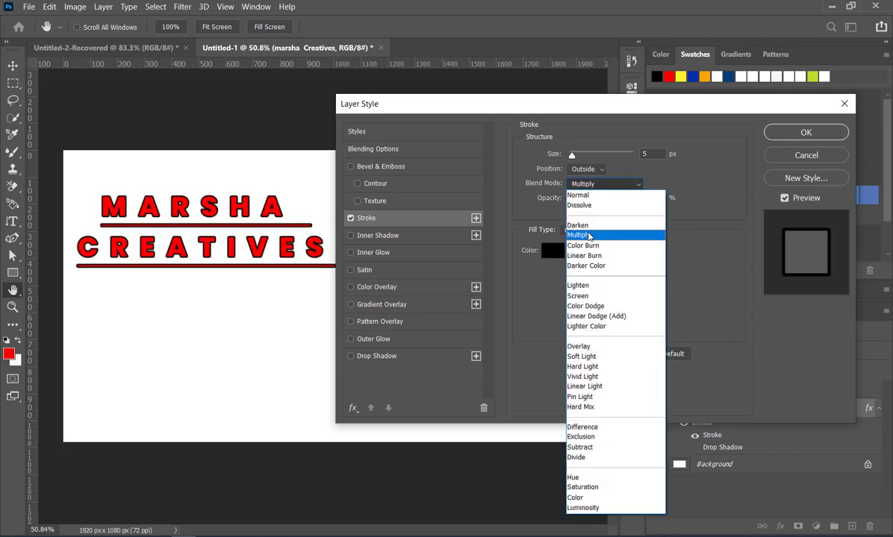
click(595, 195)
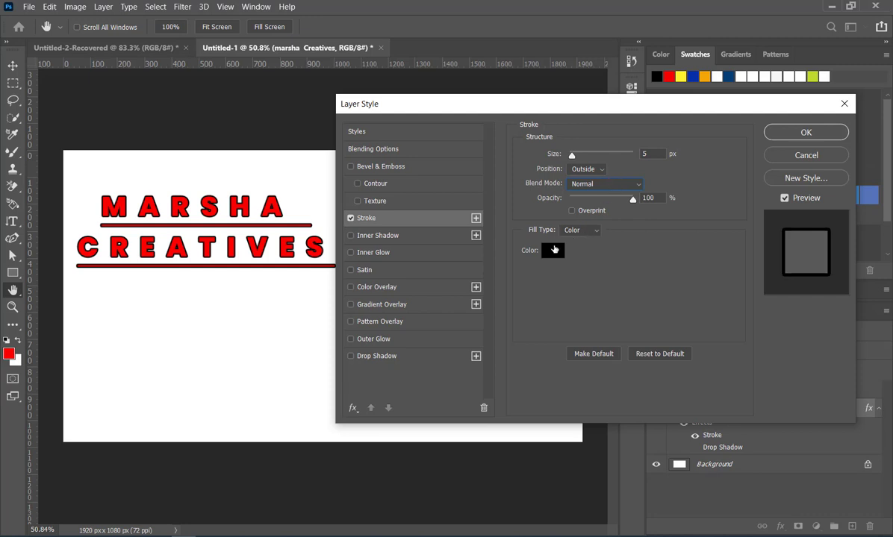
mouse_move(634, 199)
mouse_down()
mouse_move(577, 202)
mouse_move(609, 203)
mouse_up()
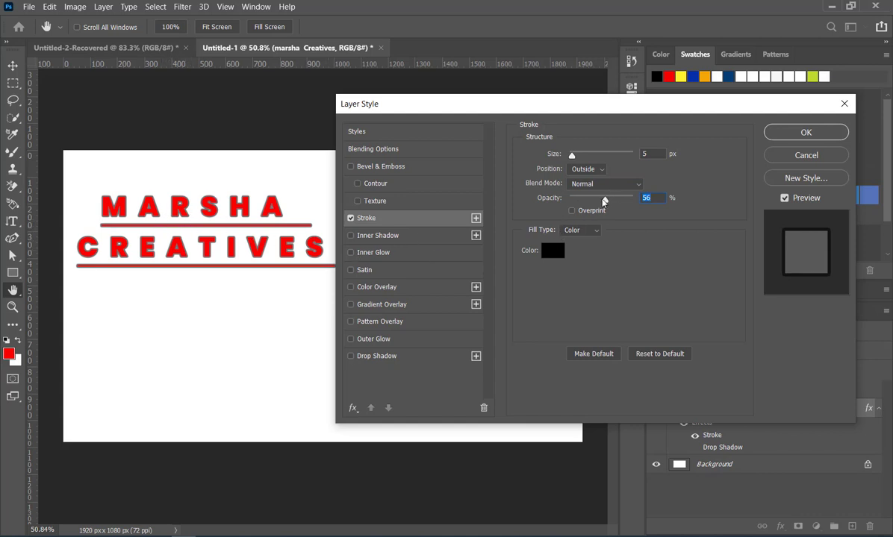
drag(604, 200, 620, 200)
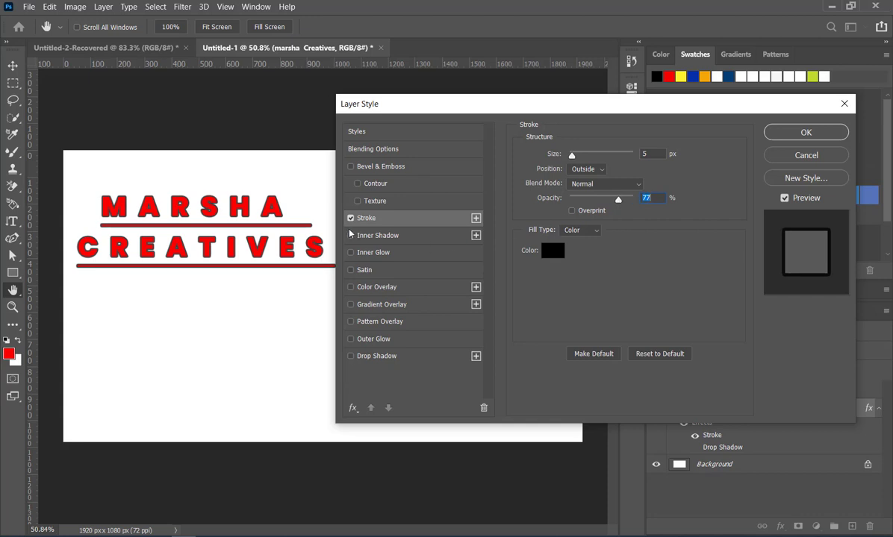
Switch the stroke off and add an inner shadow to the heading with the Normal blend mode.
click(352, 220)
click(352, 236)
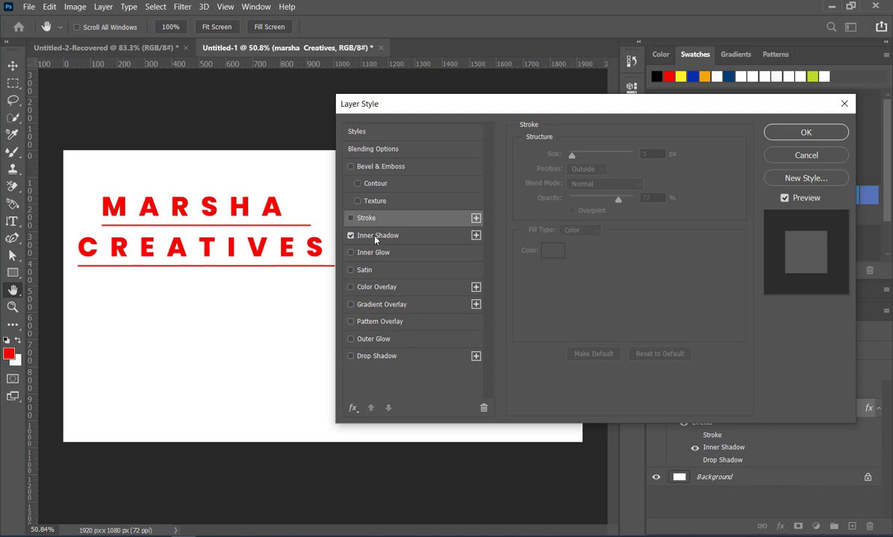
click(444, 233)
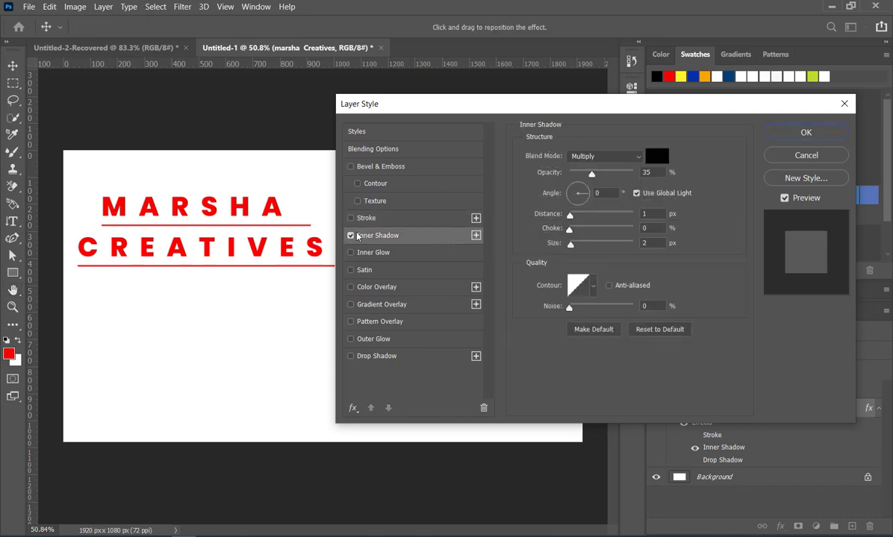
click(618, 157)
click(613, 168)
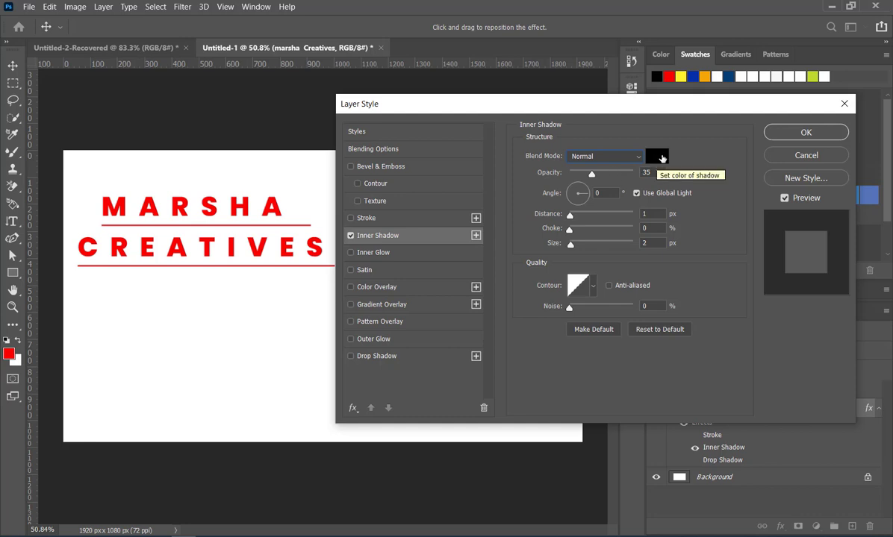
Set the inner shadow's opacity to 86%, distance to 13 px, choke to 4% and size to 13 px.
drag(591, 174, 628, 175)
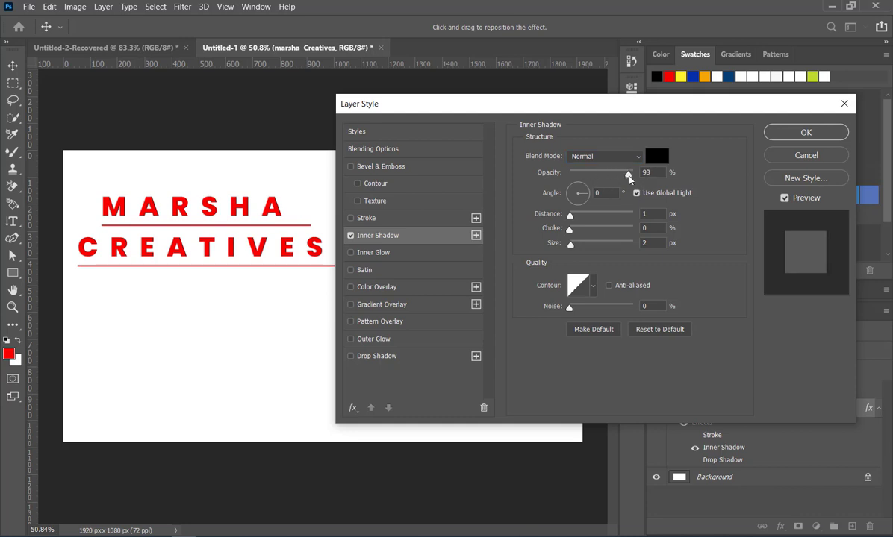
drag(569, 215, 577, 233)
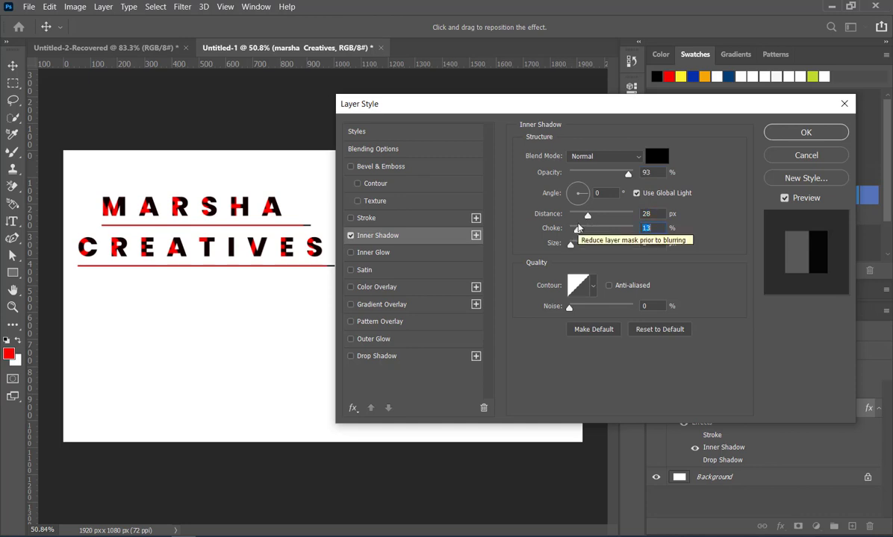
drag(570, 251, 577, 250)
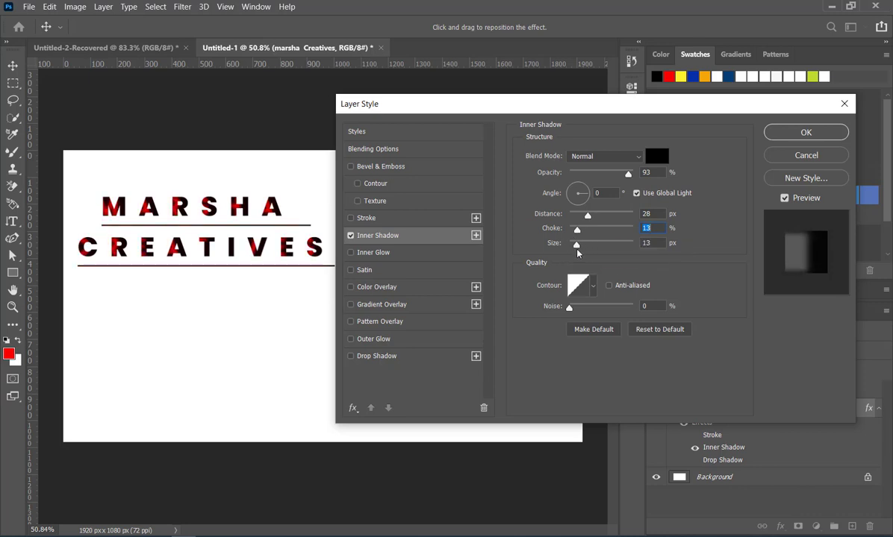
drag(577, 230, 579, 218)
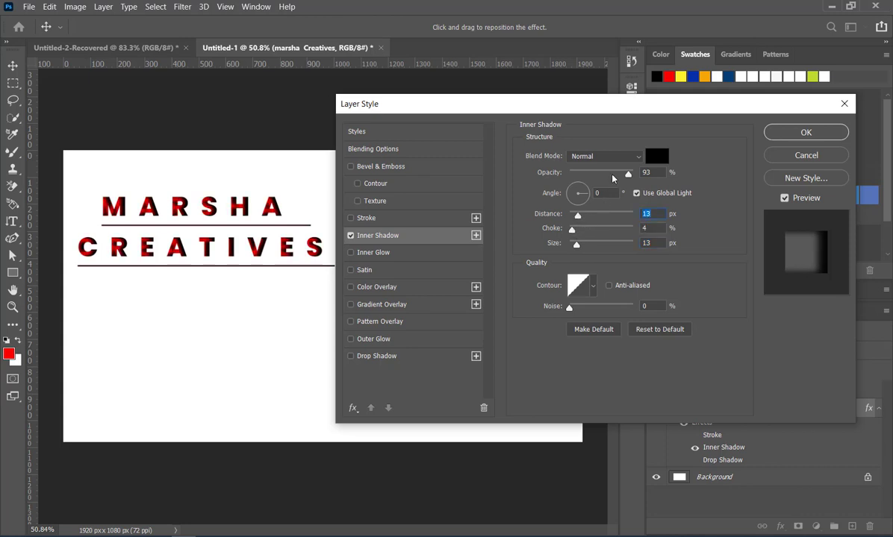
click(599, 176)
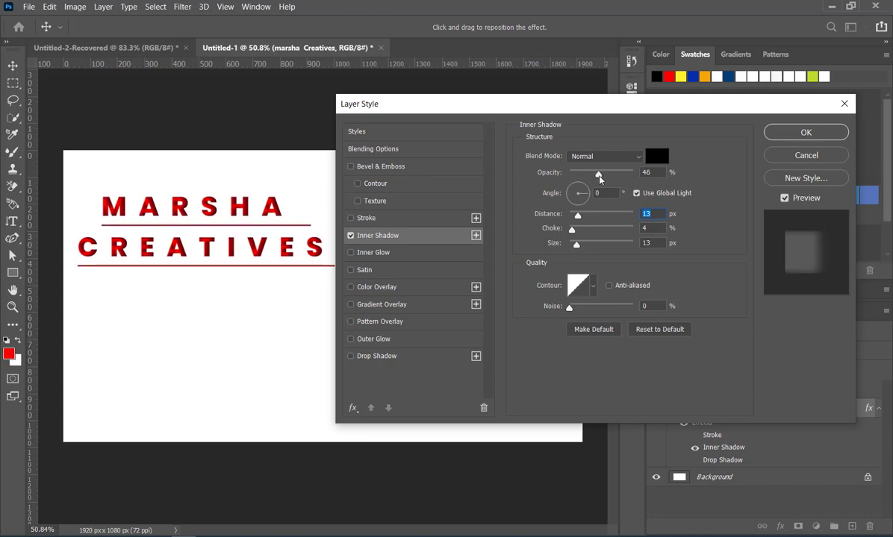
drag(599, 178, 625, 176)
Try inner shadow angles of -102° and 81°, and set the angle to 8°.
click(576, 207)
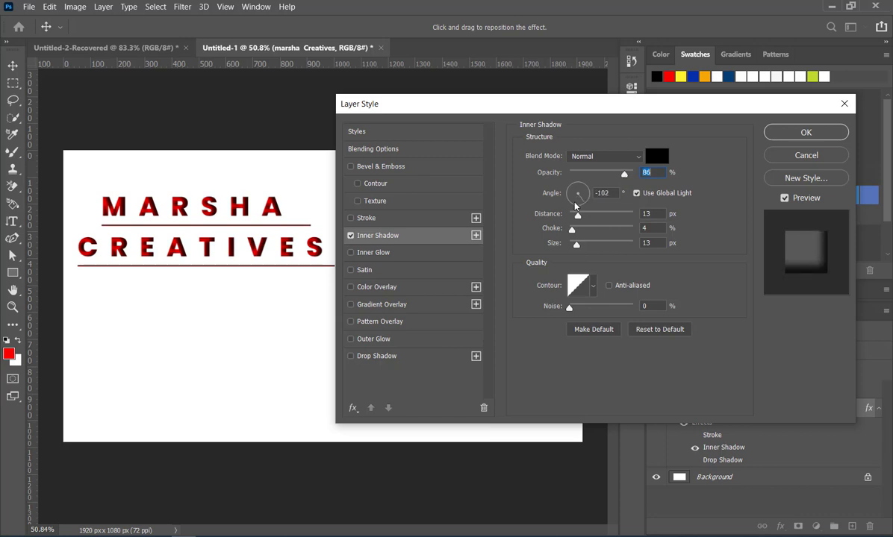
drag(576, 206, 581, 184)
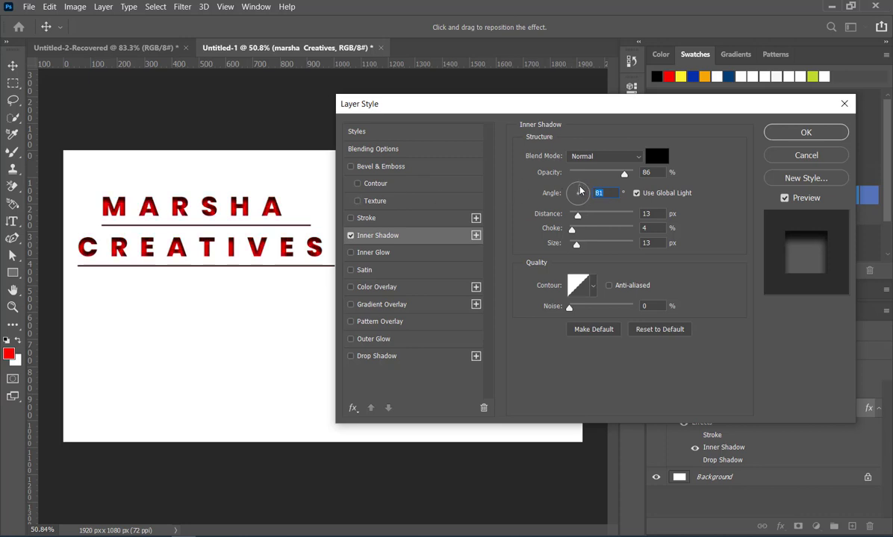
drag(581, 191, 597, 198)
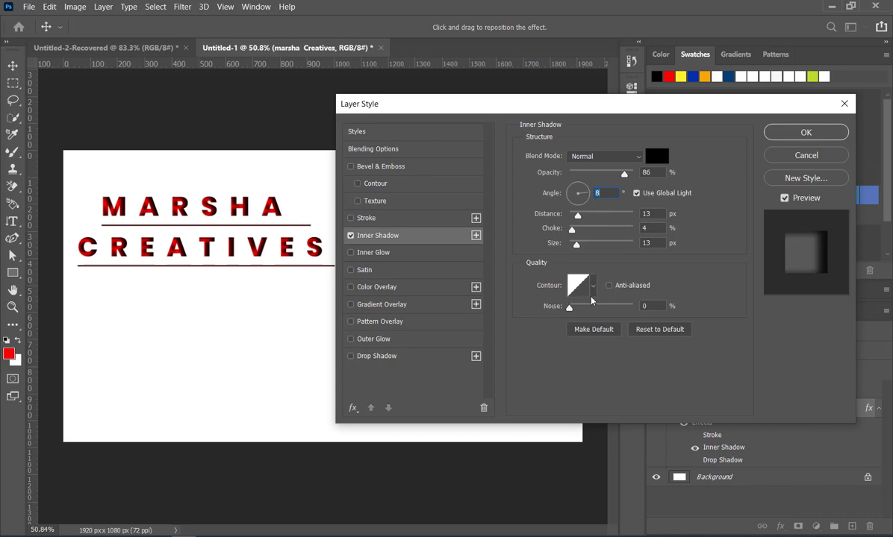
Try 52% noise on the inner shadow, reduce it to 1%, and switch the inner shadow off.
drag(570, 312, 602, 329)
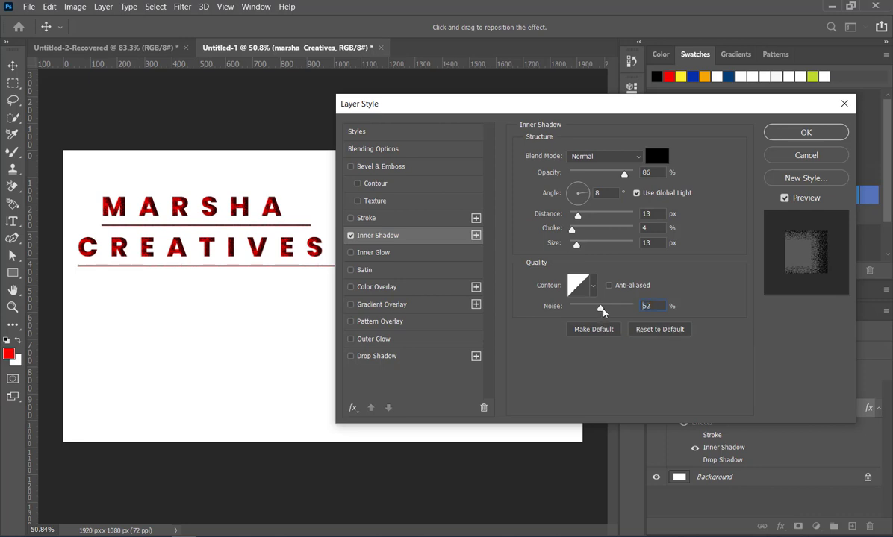
drag(600, 309, 571, 311)
click(351, 236)
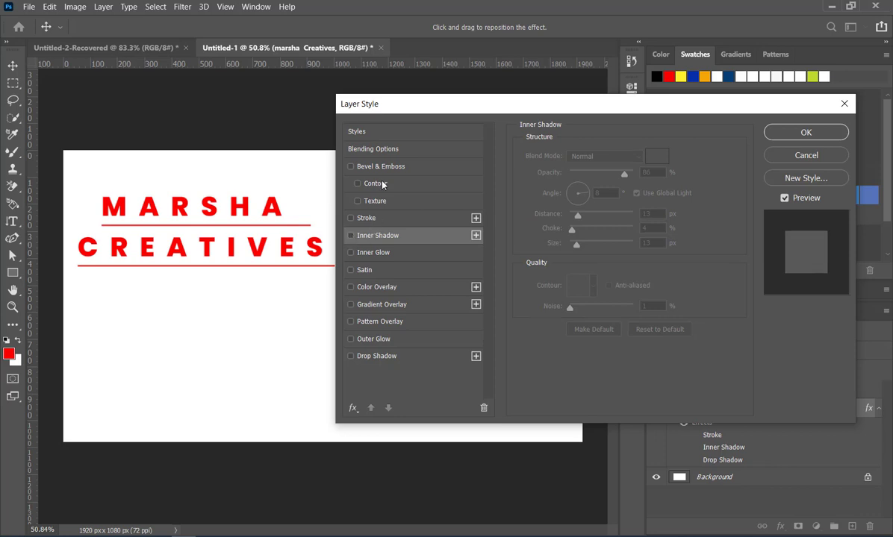
Add a Bevel & Emboss texture using the green pattern from the Grass group, with scale 903% and depth +1000%.
click(366, 202)
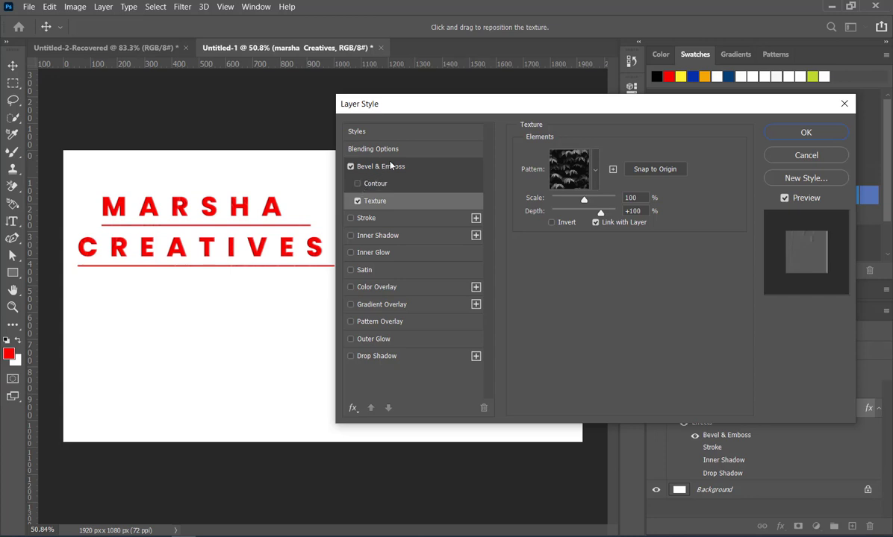
mouse_move(582, 204)
mouse_down()
mouse_move(606, 202)
mouse_move(576, 202)
mouse_up()
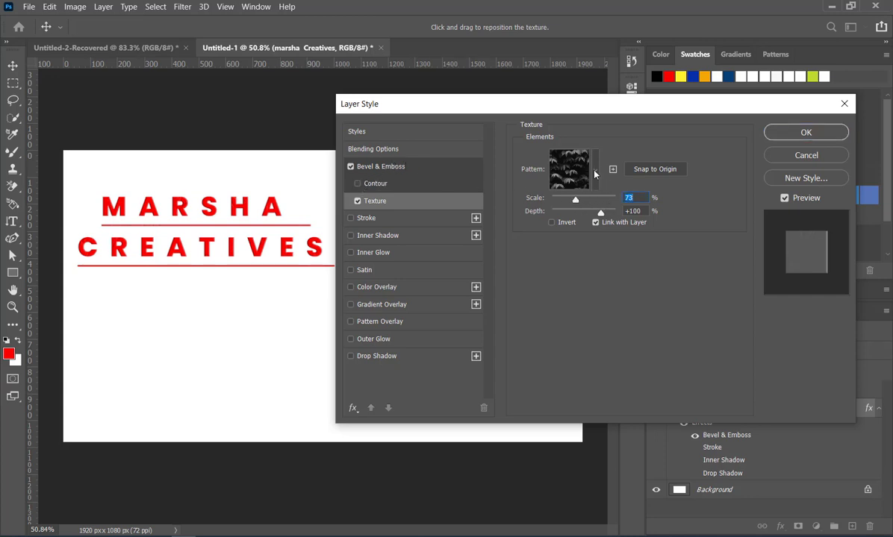
click(595, 172)
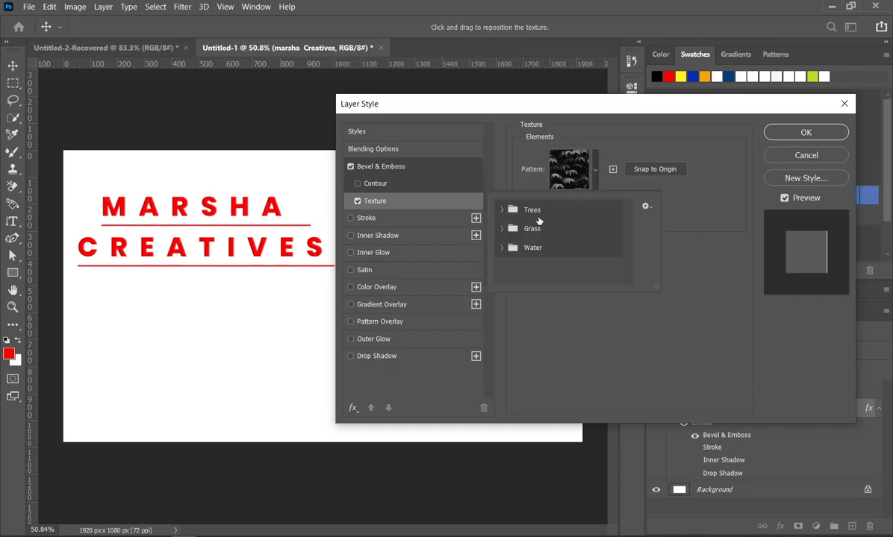
click(502, 229)
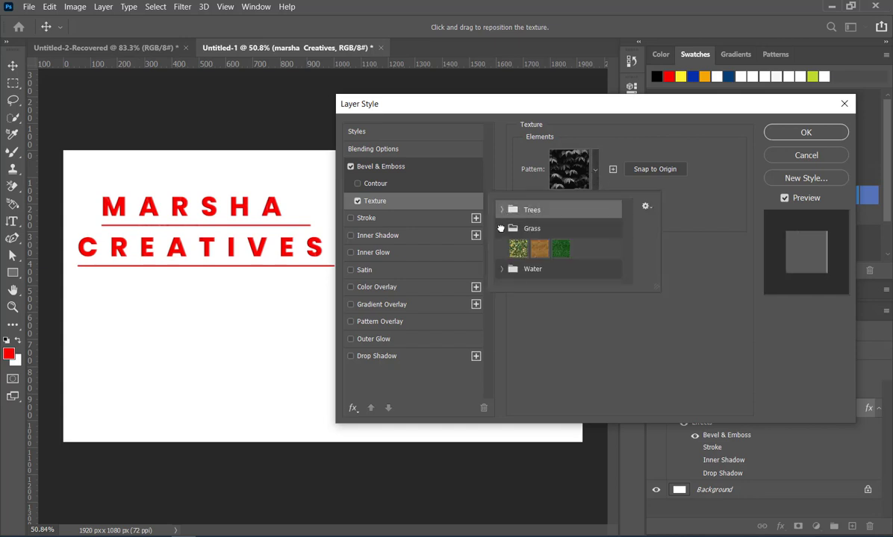
click(560, 249)
click(694, 234)
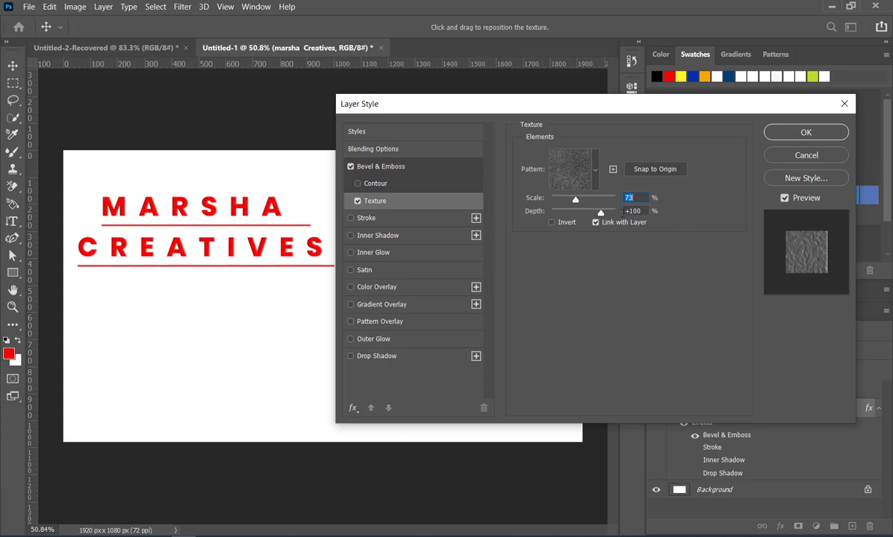
drag(591, 200, 613, 203)
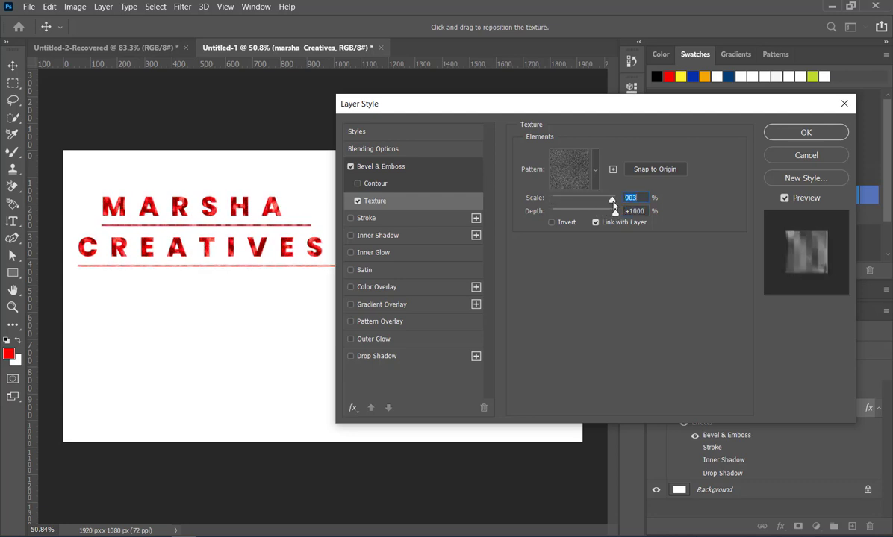